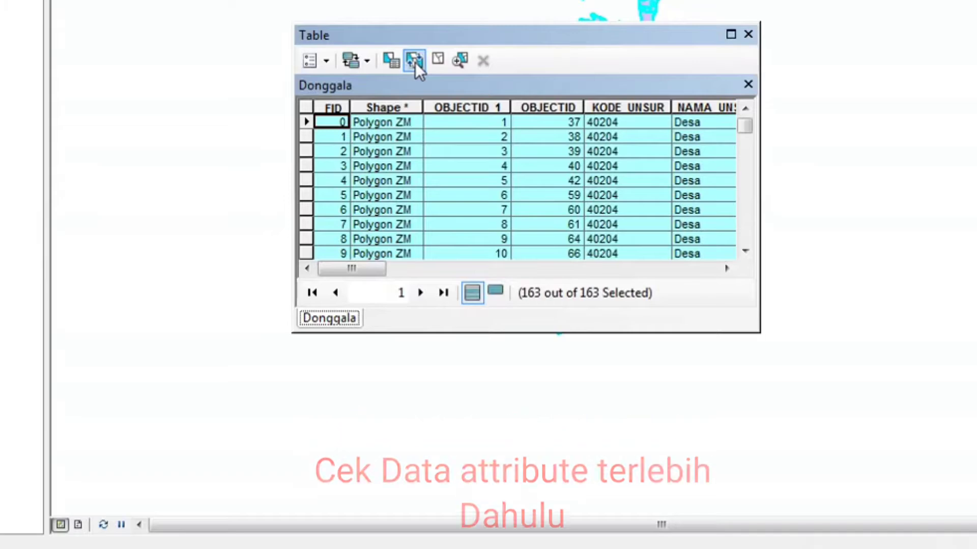
Export the selected Donggala attribute records, naming the output Data1 in the data excel folder.
{"action": "left_click", "coordinate": [327, 62]}
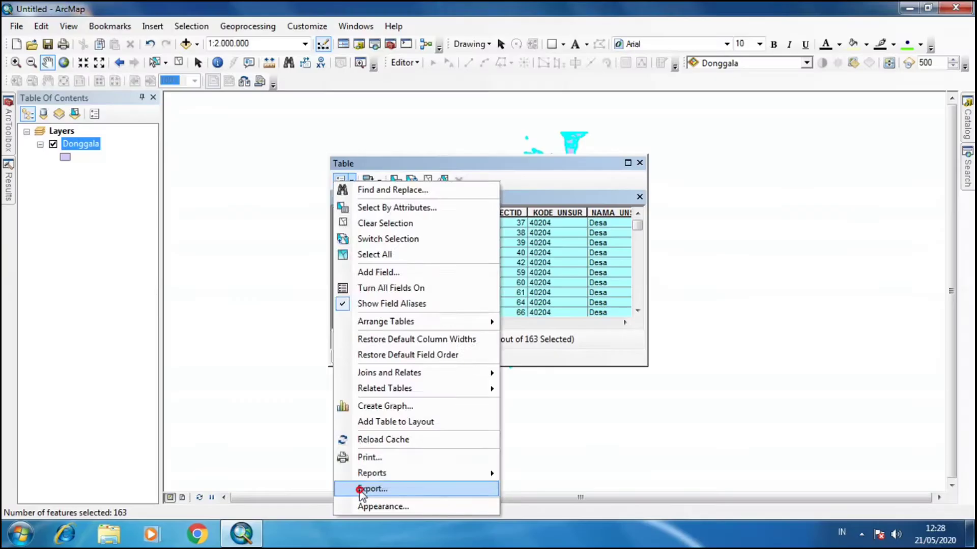
{"action": "left_click", "coordinate": [351, 512]}
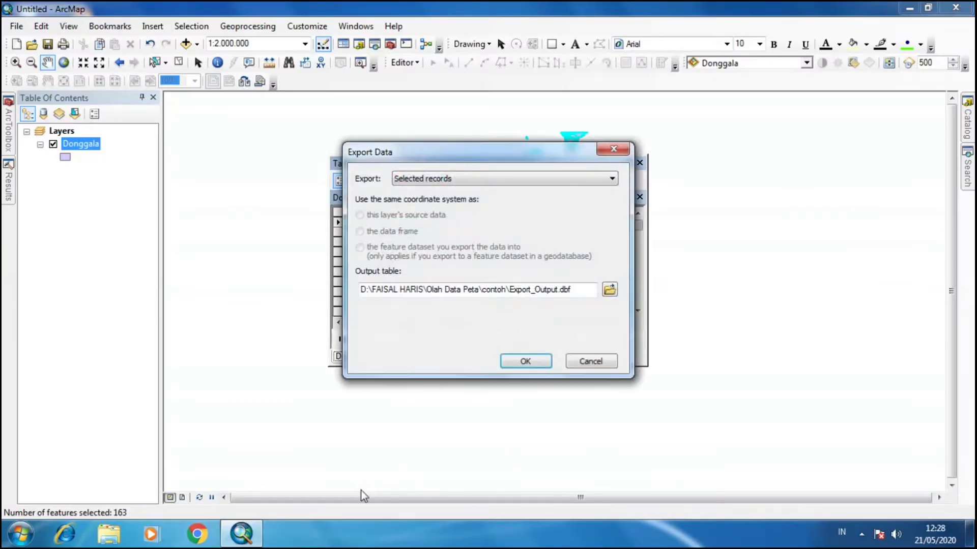
{"action": "left_click", "coordinate": [608, 291]}
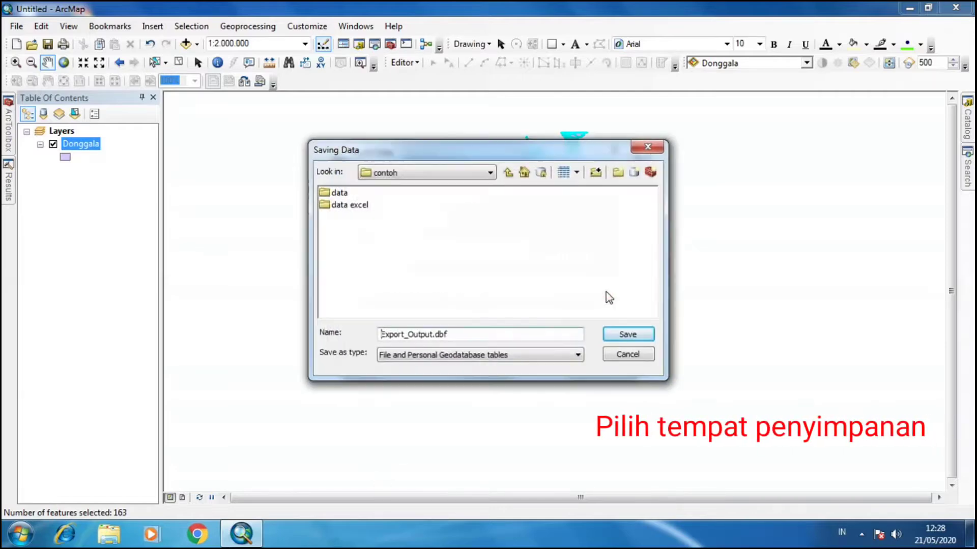
{"action": "double_click", "coordinate": [358, 206]}
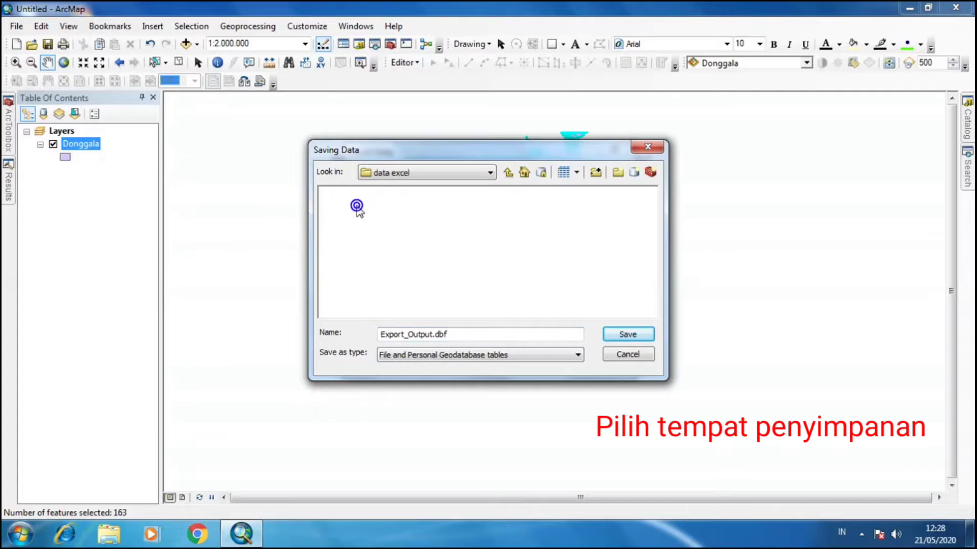
{"action": "left_click_drag", "start_coordinate": [433, 336], "coordinate": [379, 336]}
{"action": "type", "text": "Data1"}
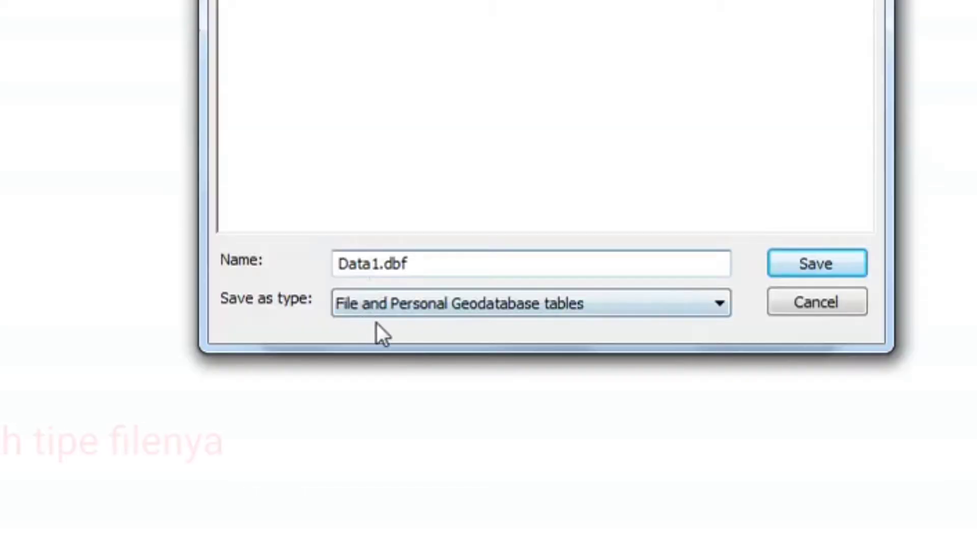
Save the output as a dBASE Table and finish the export without adding the new table to the map.
{"action": "left_click", "coordinate": [403, 355]}
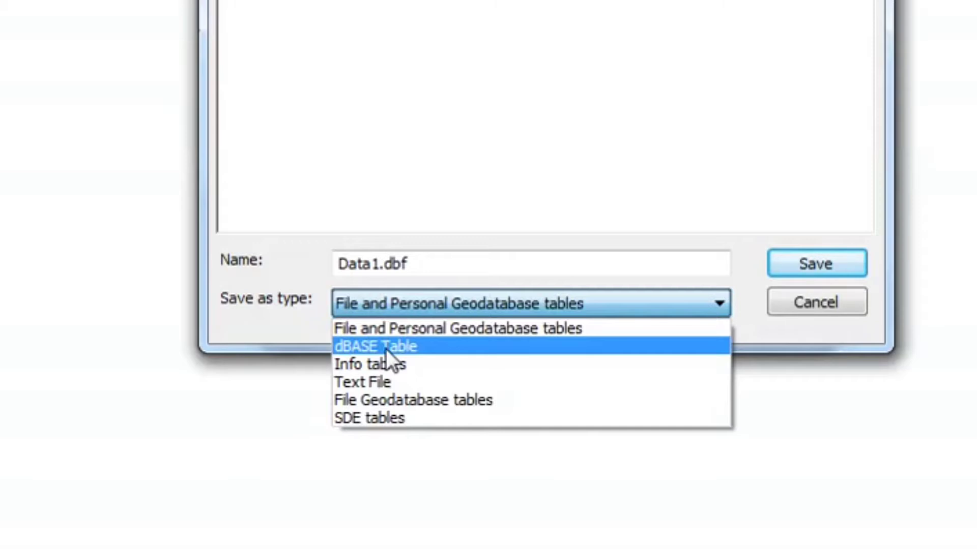
{"action": "left_click", "coordinate": [386, 349]}
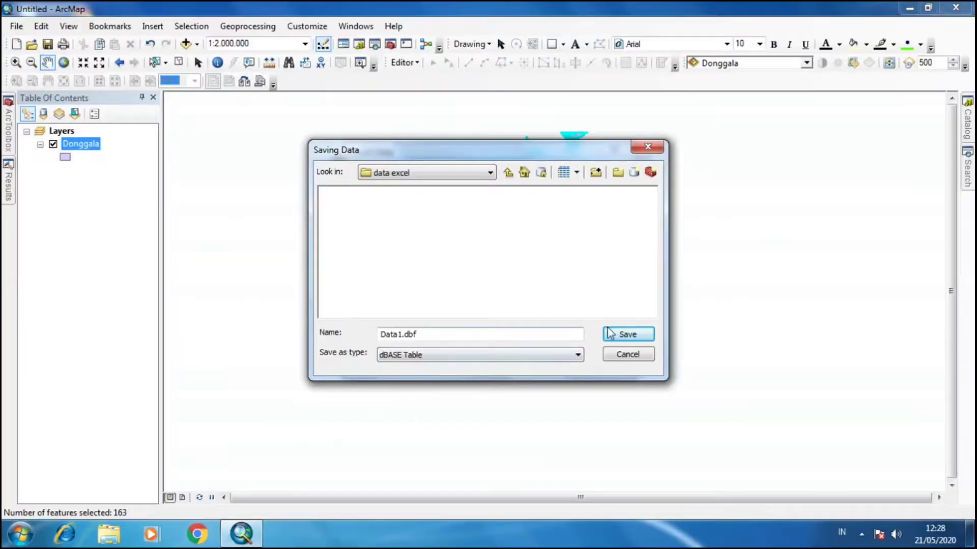
{"action": "left_click", "coordinate": [626, 334]}
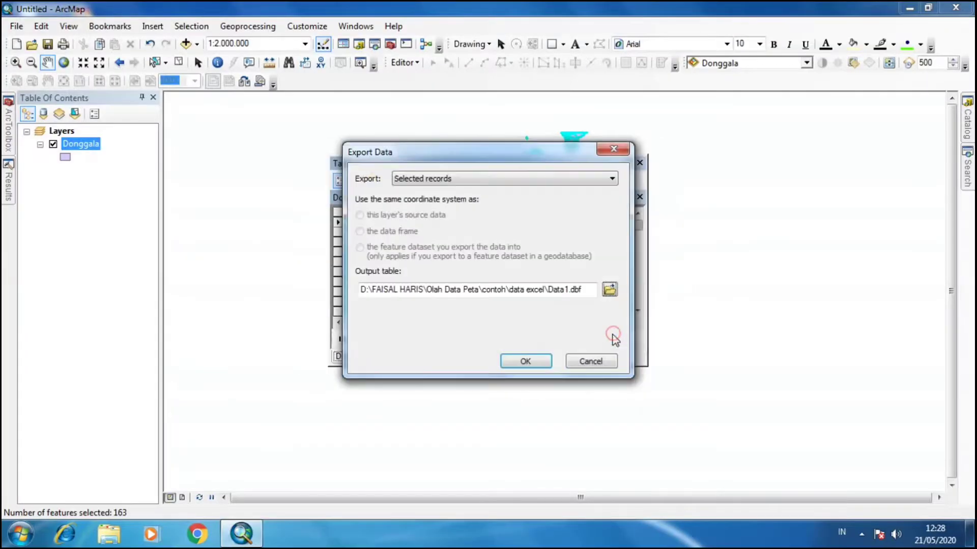
{"action": "left_click", "coordinate": [524, 361]}
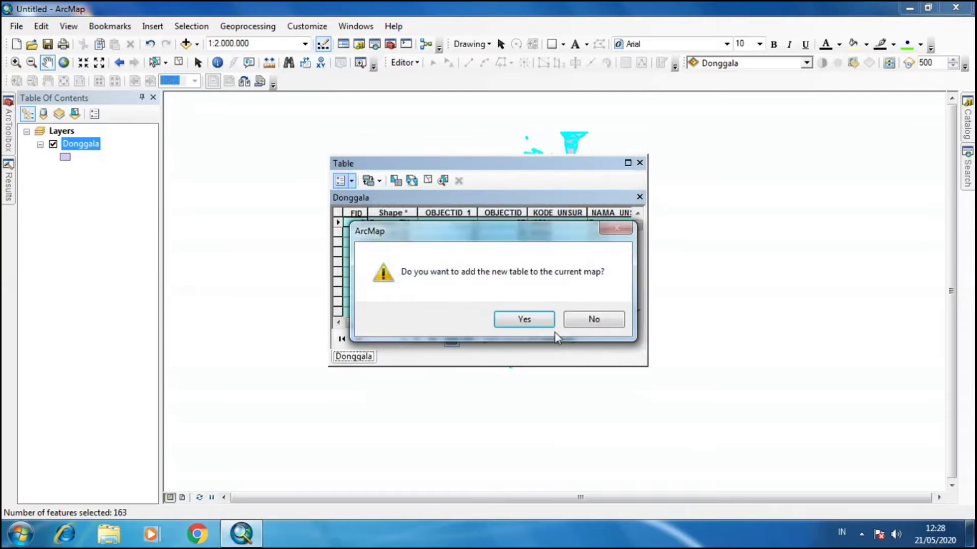
{"action": "left_click", "coordinate": [592, 320]}
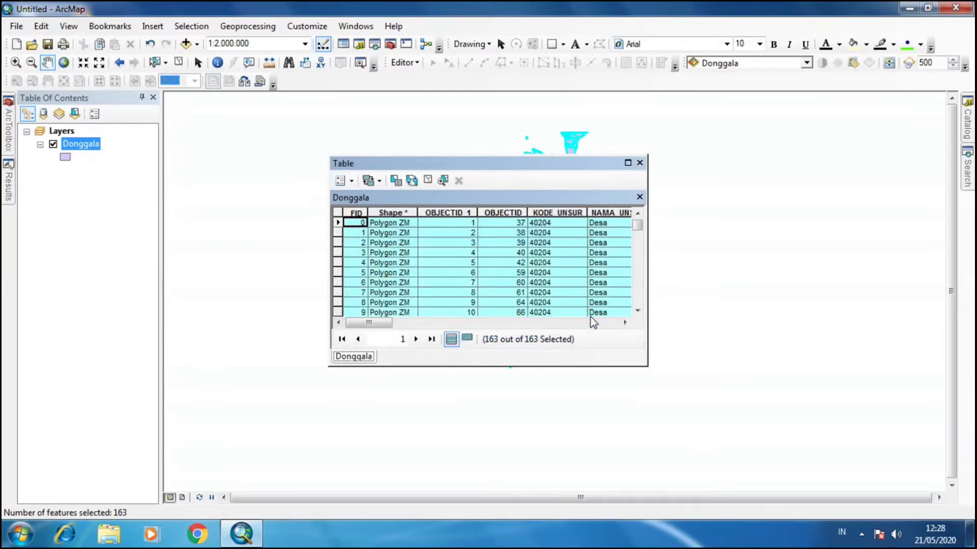
Open the data excel folder under D:\FAISAL HARIS\Olah Data Peta\contoh in the file explorer.
{"action": "left_click", "coordinate": [104, 537]}
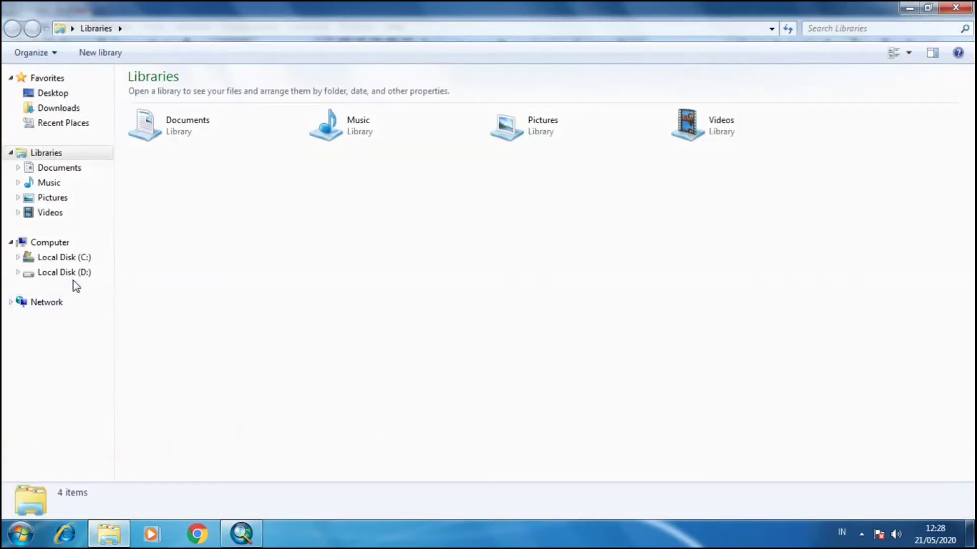
{"action": "left_click", "coordinate": [72, 272]}
{"action": "double_click", "coordinate": [188, 95]}
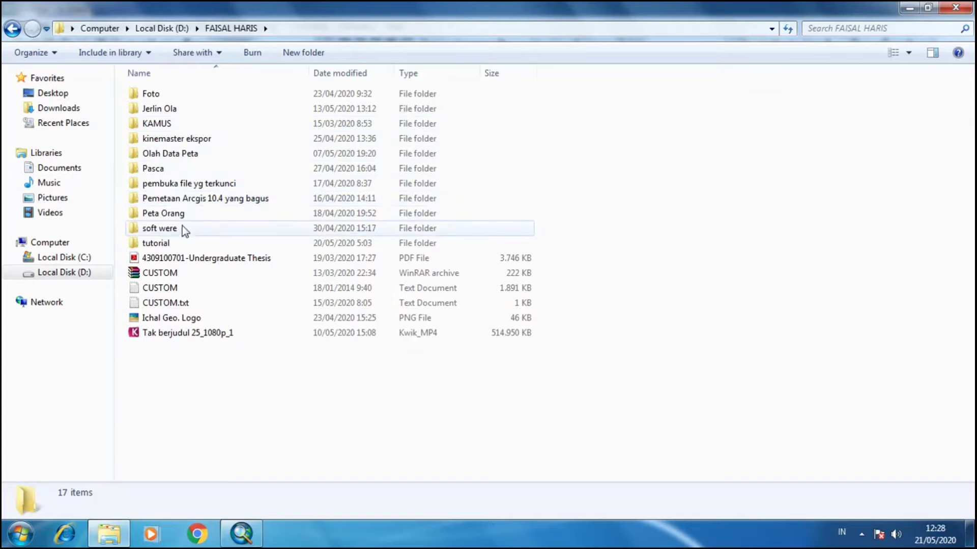
{"action": "double_click", "coordinate": [176, 154]}
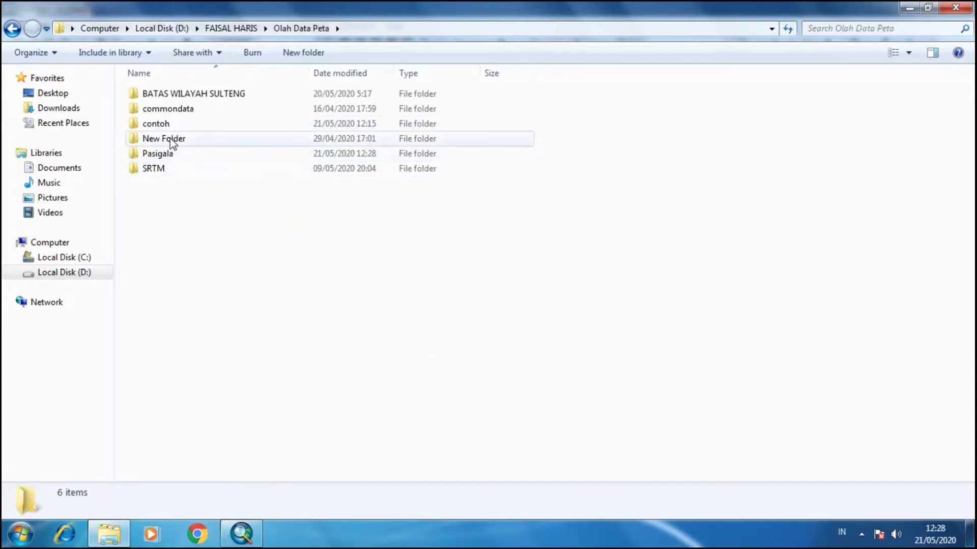
{"action": "double_click", "coordinate": [170, 125]}
{"action": "double_click", "coordinate": [170, 113]}
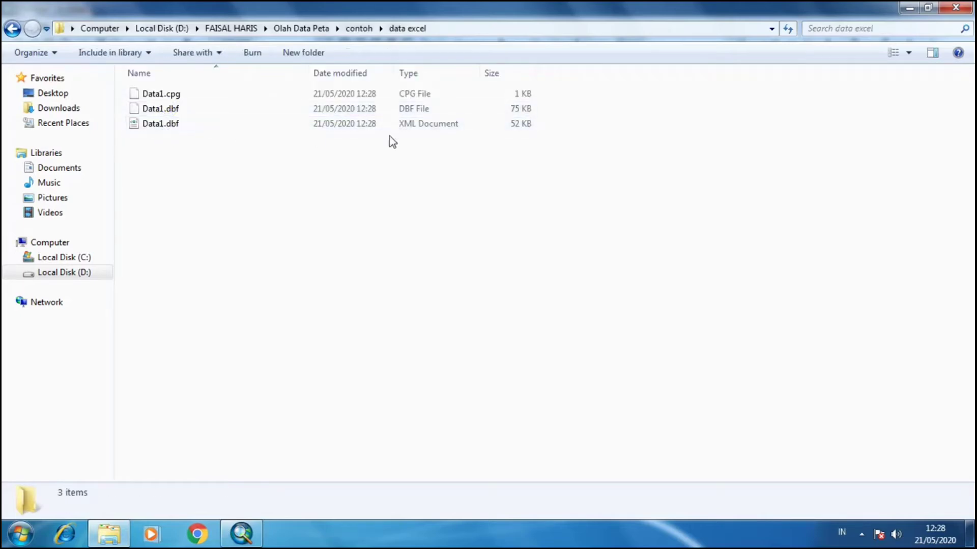
Rename the Data1.dbf DBF file to Data1.xls and accept the extension change.
{"action": "left_click", "coordinate": [181, 115]}
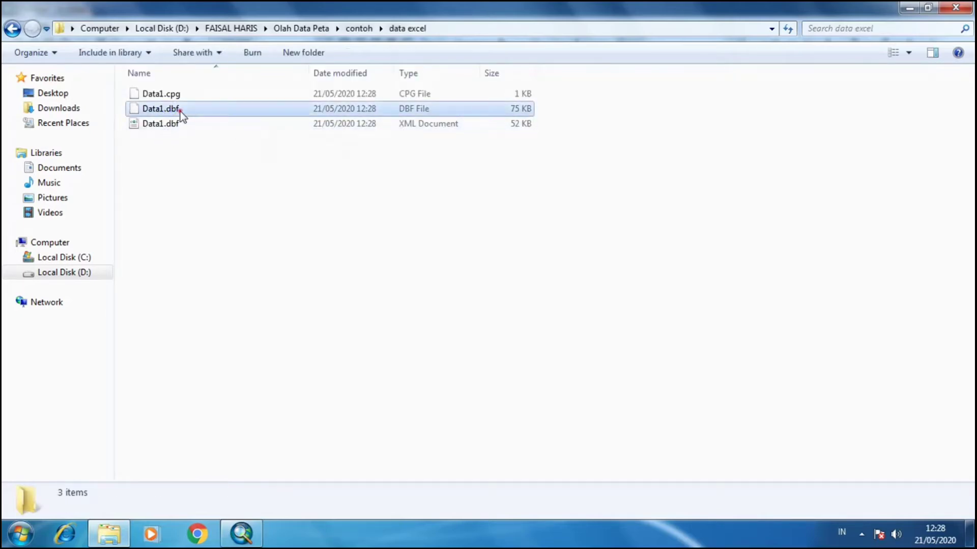
{"action": "left_click", "coordinate": [182, 110]}
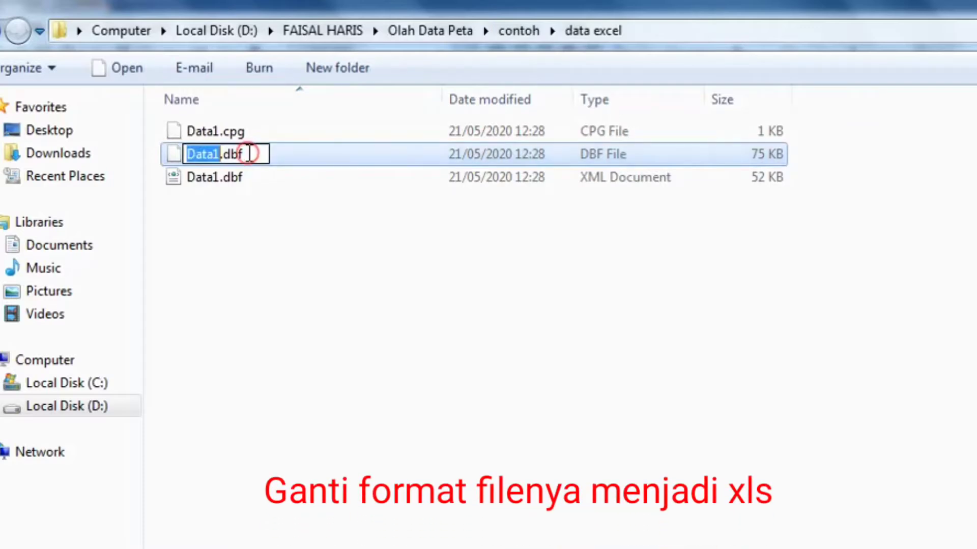
{"action": "left_click", "coordinate": [249, 154]}
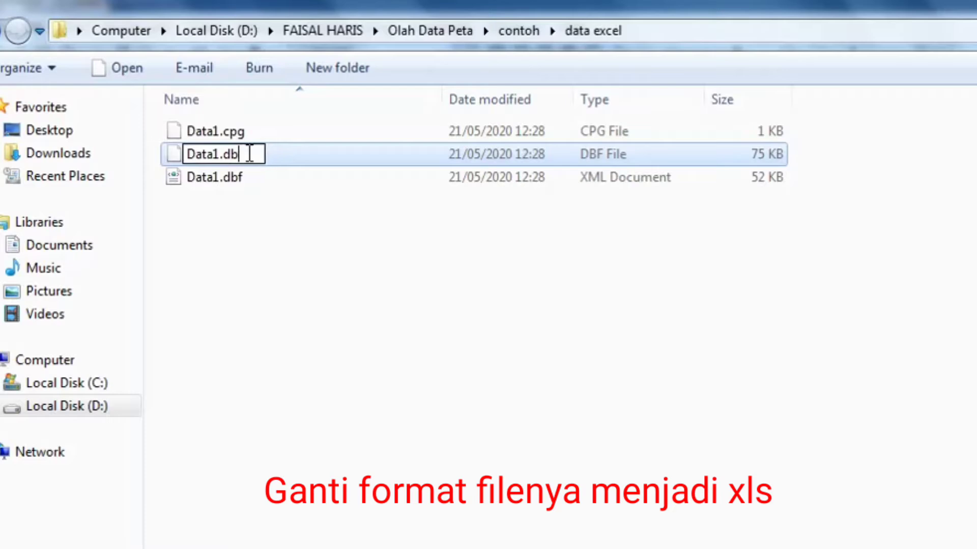
{"action": "key", "text": "BackSpace"}
{"action": "key", "text": "BackSpace"}
{"action": "type", "text": "xls"}
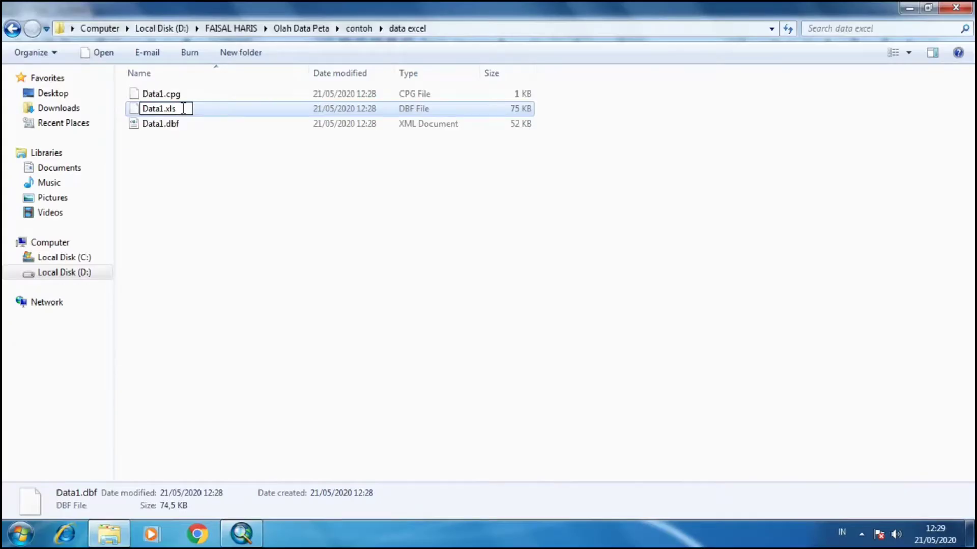
{"action": "key", "text": "Return"}
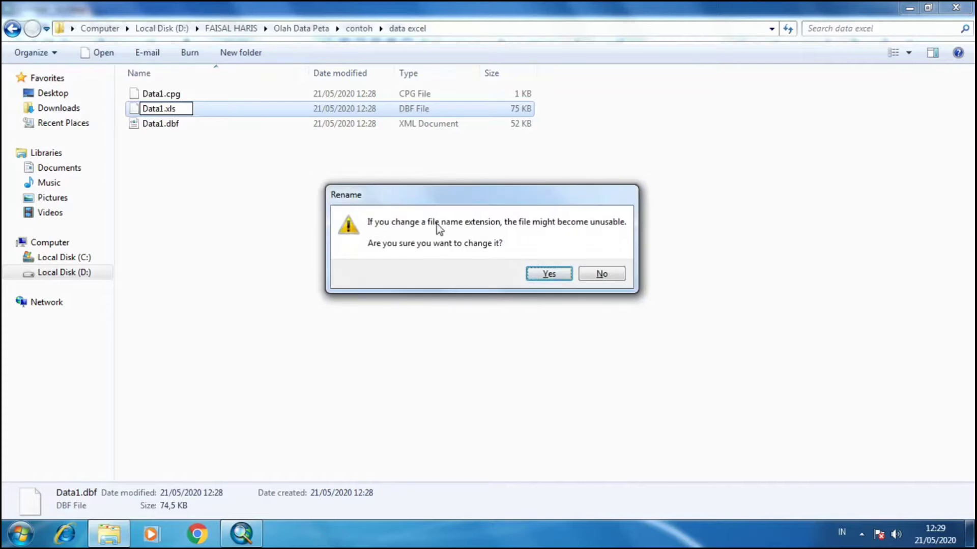
{"action": "left_click", "coordinate": [547, 274]}
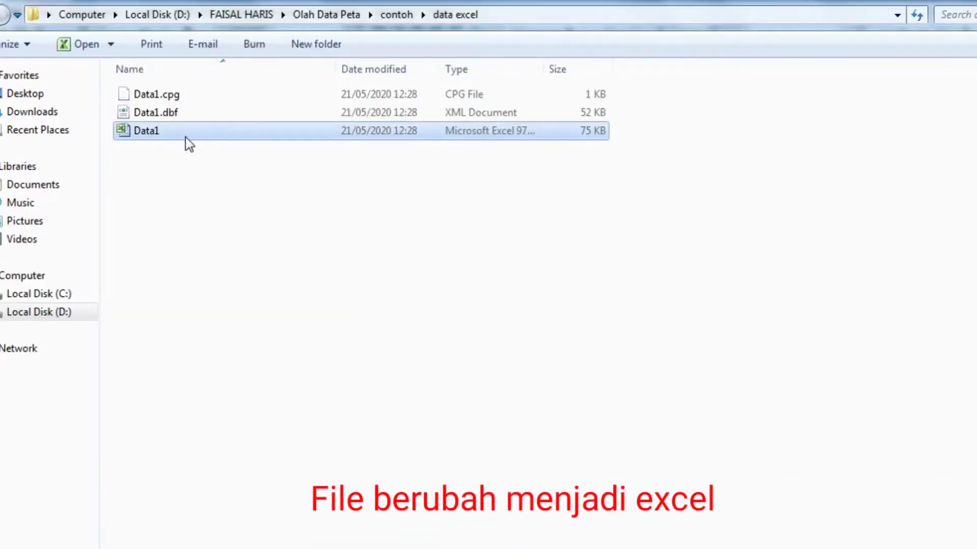
Open Data1.xls in Excel, dismiss the activation wizard, and narrow columns D through H to fit their contents.
{"action": "double_click", "coordinate": [186, 134]}
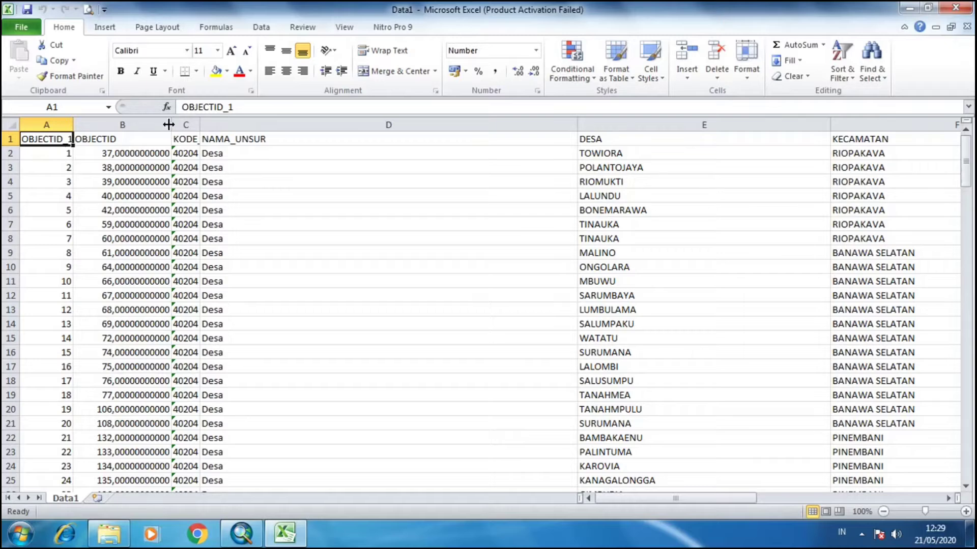
{"action": "left_click", "coordinate": [647, 109]}
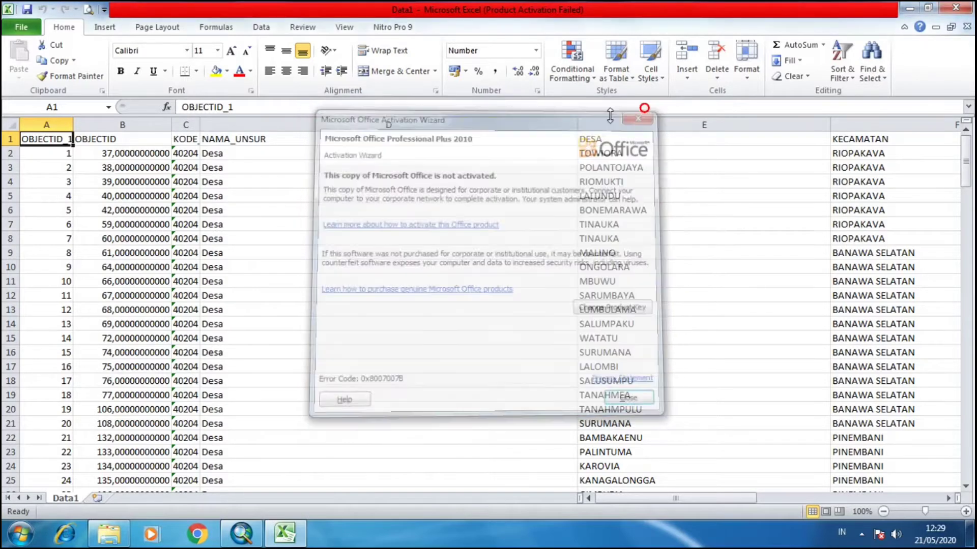
{"action": "left_click_drag", "start_coordinate": [578, 125], "coordinate": [316, 149]}
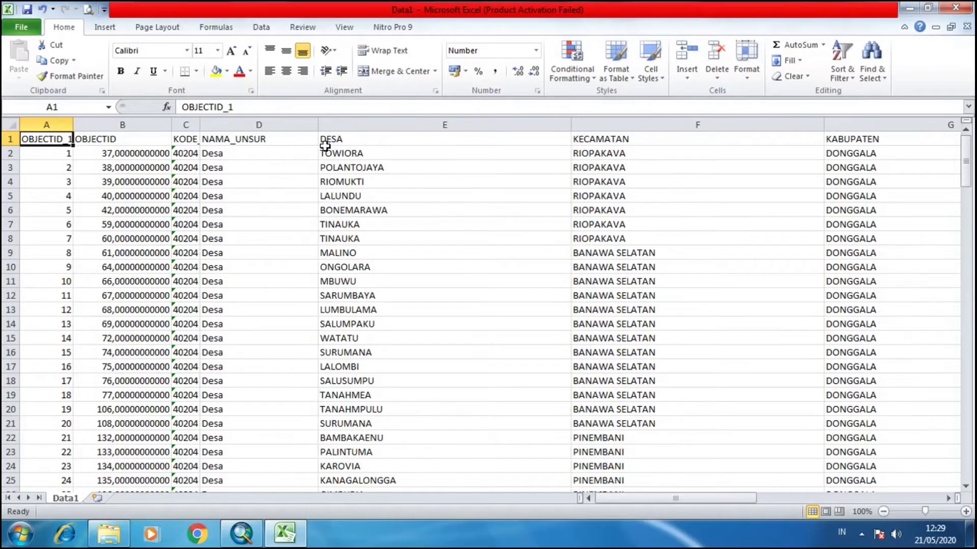
{"action": "left_click_drag", "start_coordinate": [567, 129], "coordinate": [420, 144]}
{"action": "left_click_drag", "start_coordinate": [673, 125], "coordinate": [526, 142]}
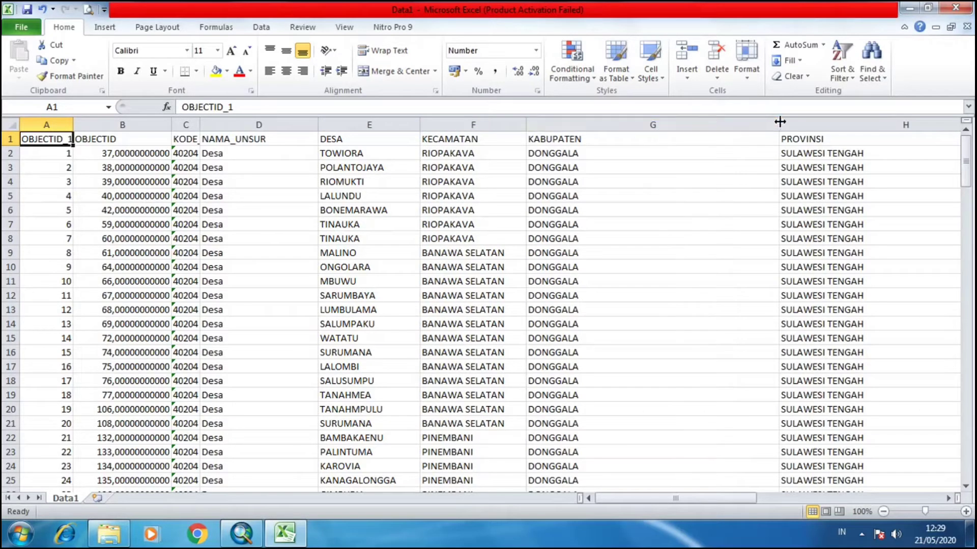
{"action": "left_click_drag", "start_coordinate": [779, 125], "coordinate": [626, 142]}
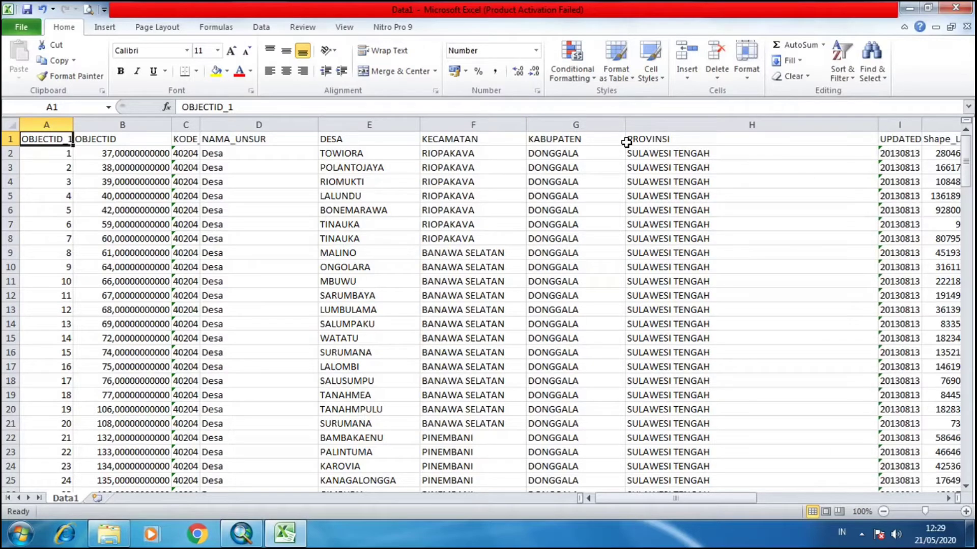
{"action": "left_click_drag", "start_coordinate": [879, 126], "coordinate": [734, 149]}
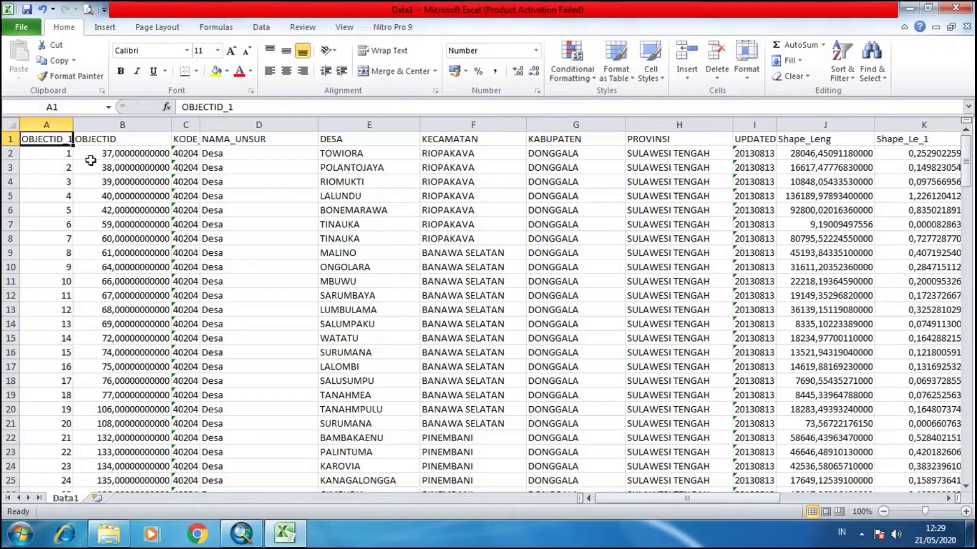
Fill the header row 1 with a light green colour.
{"action": "left_click", "coordinate": [9, 139]}
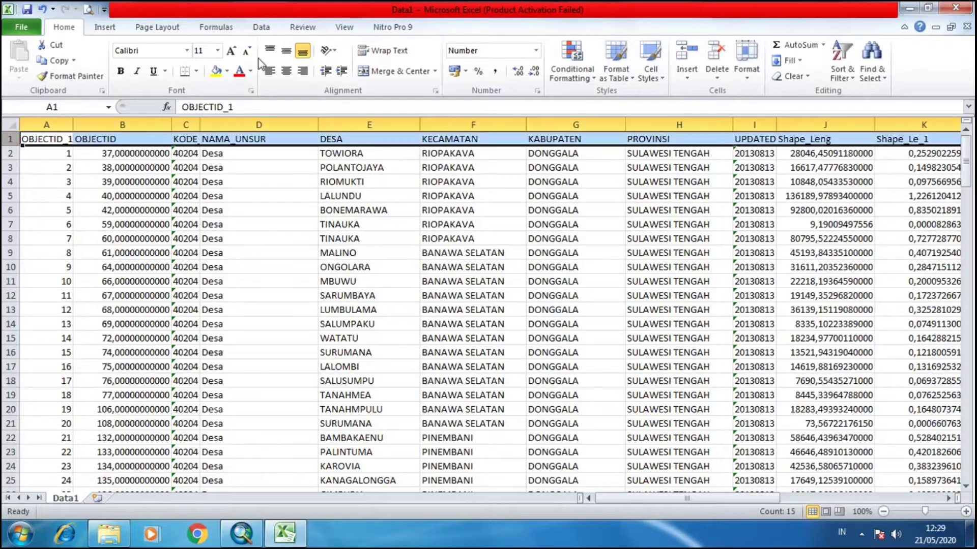
{"action": "left_click", "coordinate": [228, 72]}
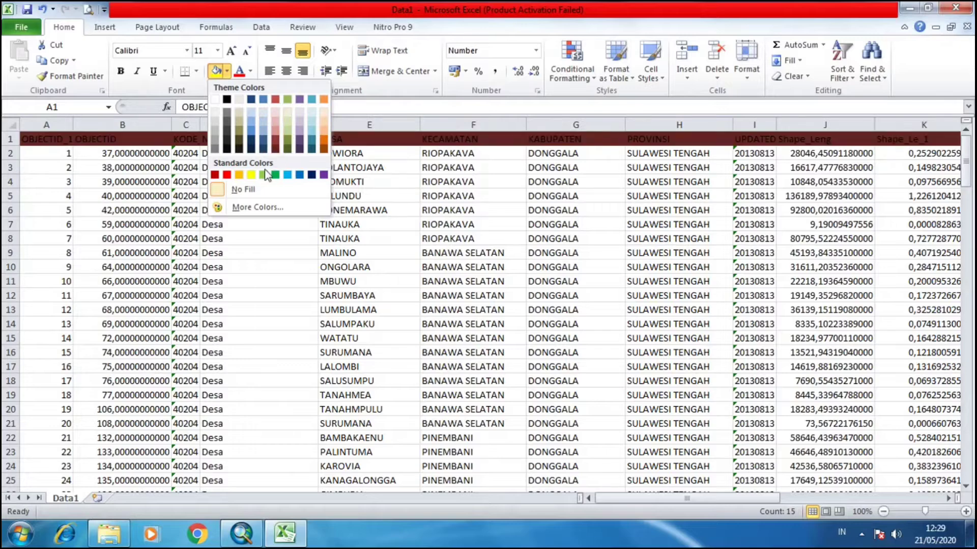
{"action": "left_click", "coordinate": [251, 175]}
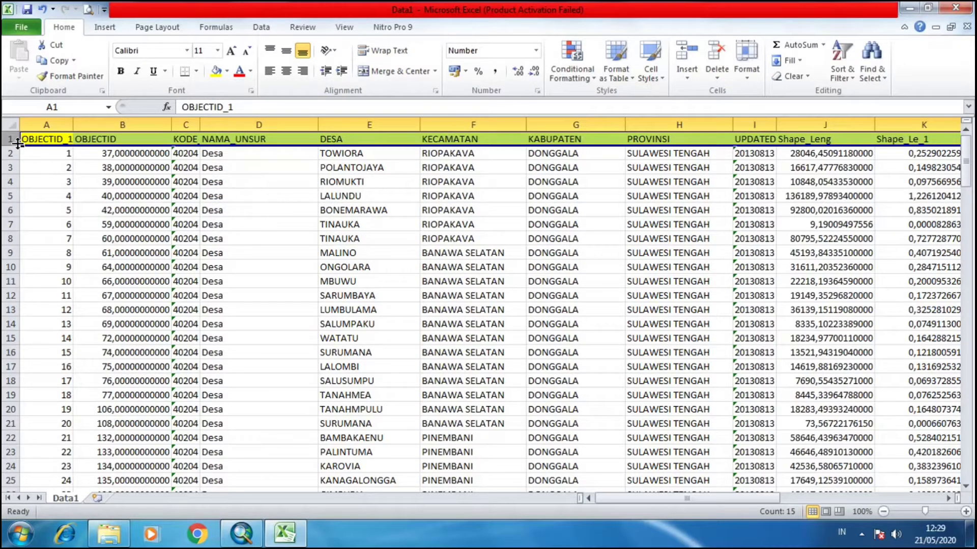
{"action": "left_click", "coordinate": [47, 152]}
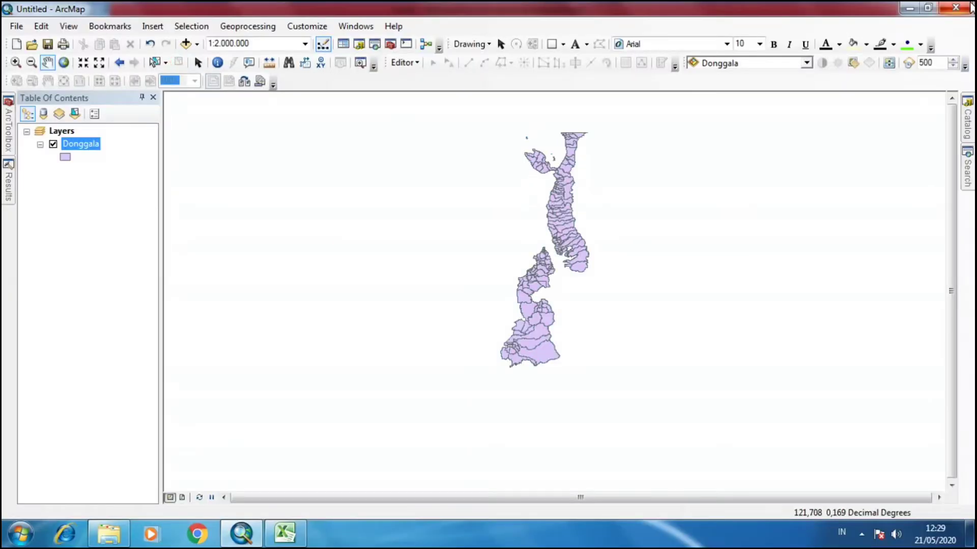
Open the Donggala layer's attribute table and select all of its records.
{"action": "right_click", "coordinate": [82, 148]}
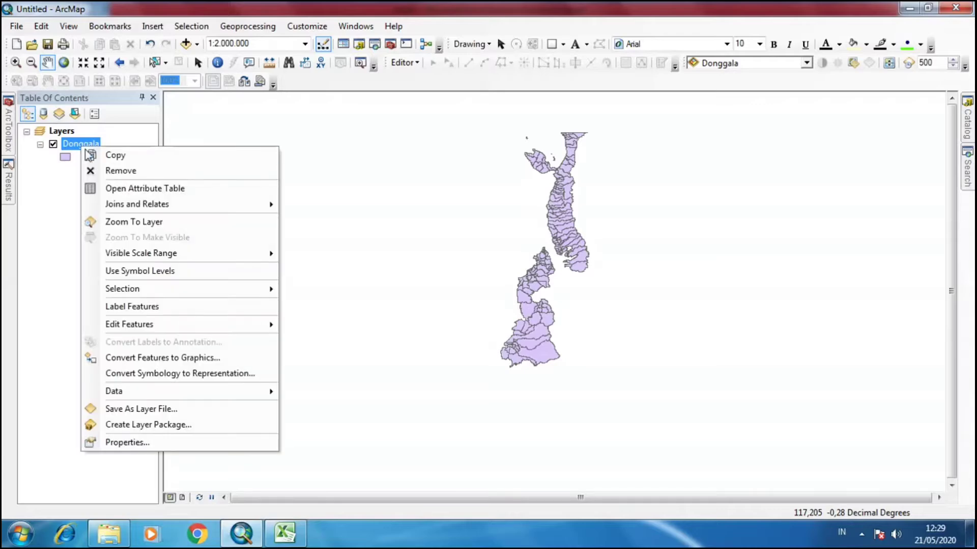
{"action": "left_click", "coordinate": [110, 192]}
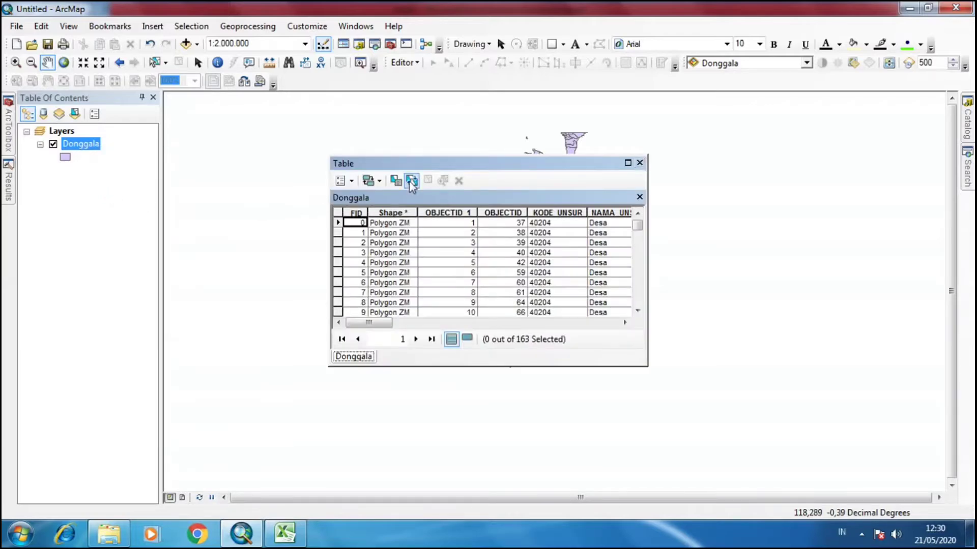
{"action": "left_click", "coordinate": [412, 181]}
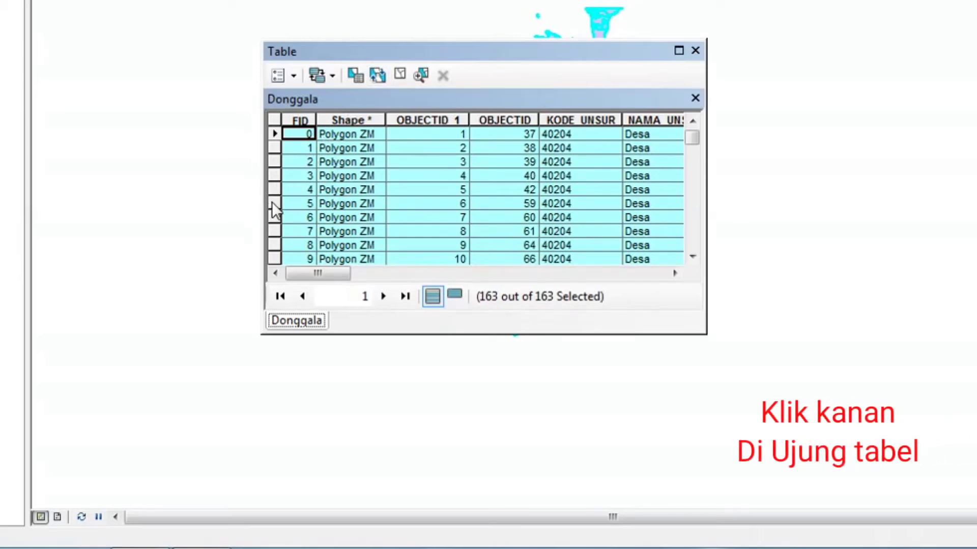
Copy the selected attribute records and launch Excel 2010 with a new workbook.
{"action": "right_click", "coordinate": [271, 203]}
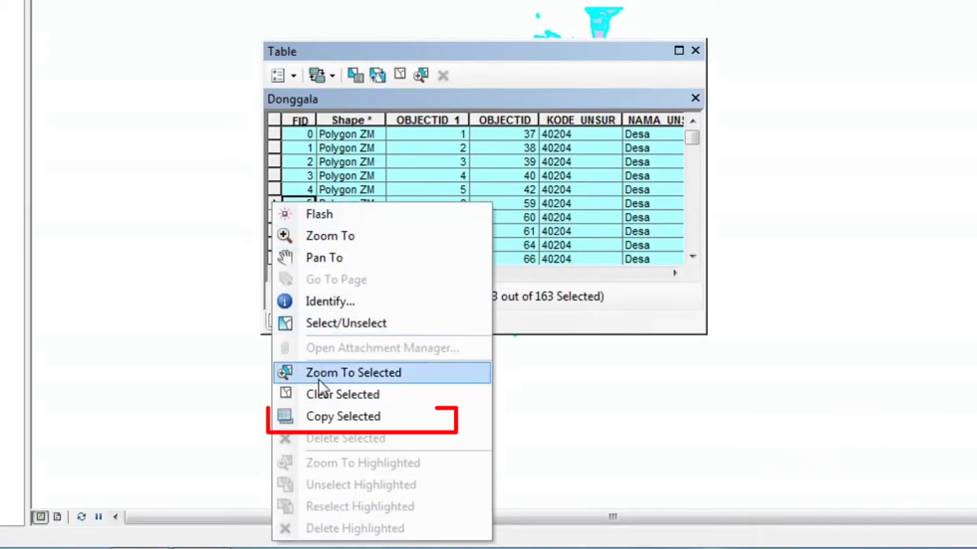
{"action": "left_click", "coordinate": [372, 426]}
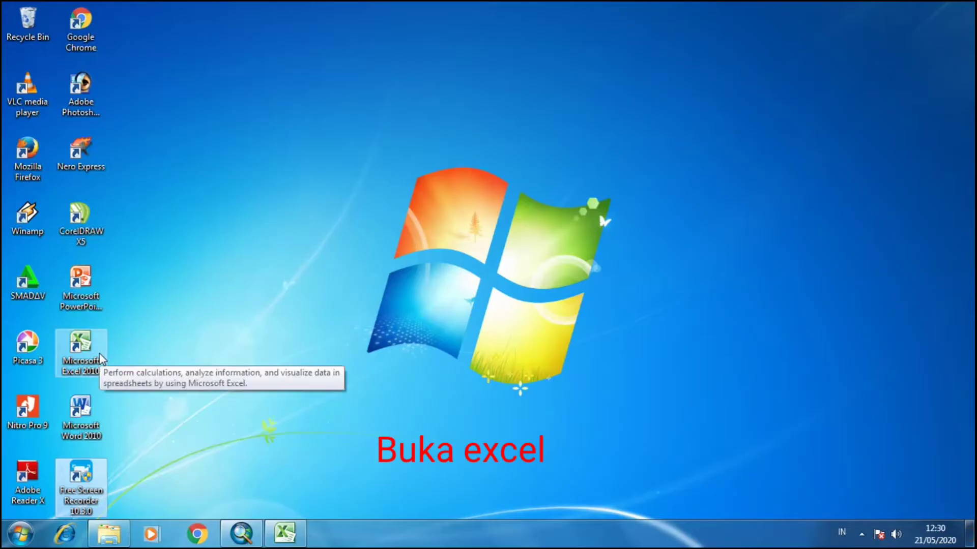
{"action": "double_click", "coordinate": [99, 354]}
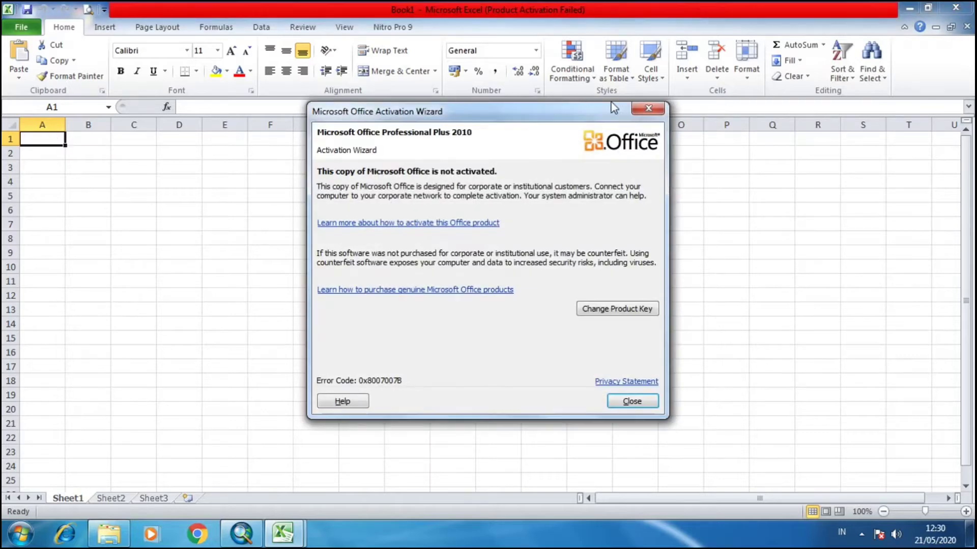
Dismiss the activation wizard and paste the copied records into cell A1 as Unicode Text.
{"action": "left_click", "coordinate": [639, 107]}
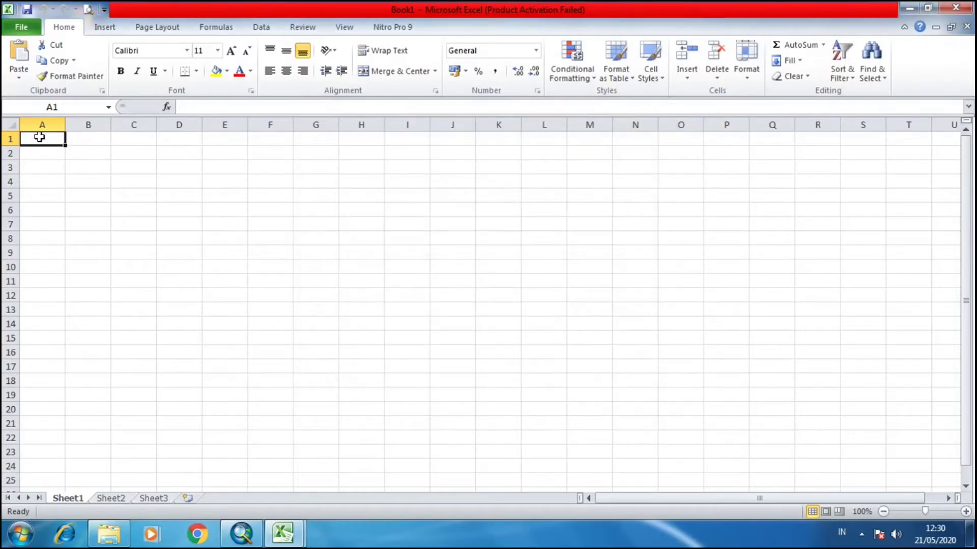
{"action": "right_click", "coordinate": [40, 139]}
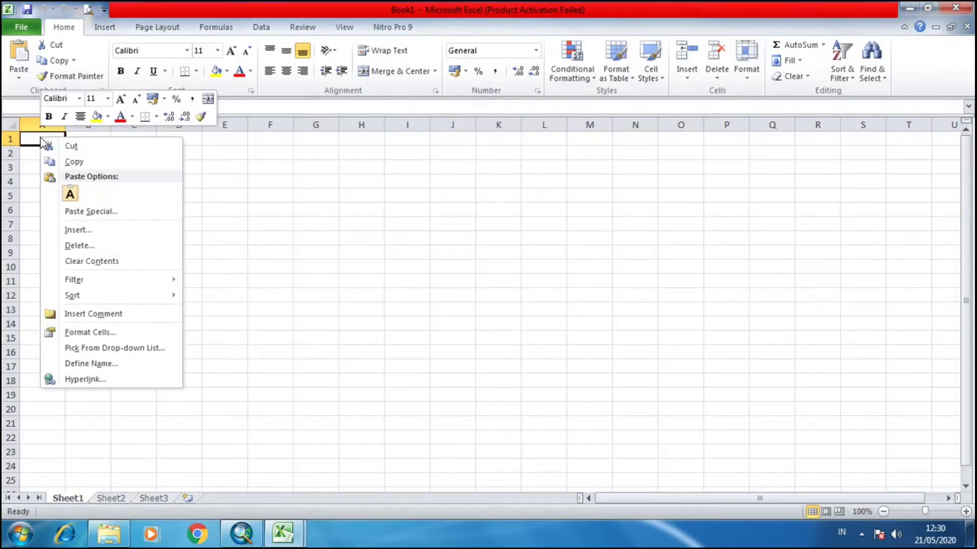
{"action": "left_click", "coordinate": [79, 214]}
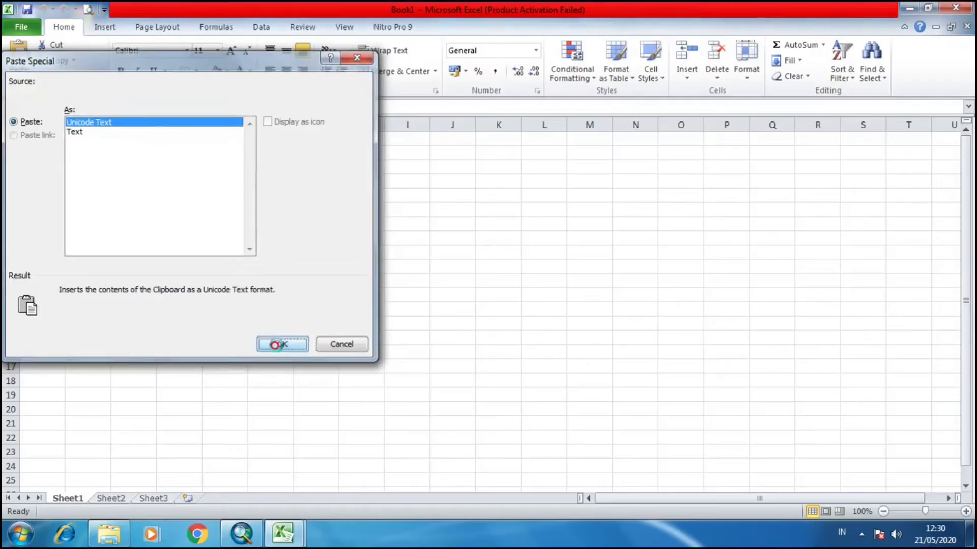
{"action": "left_click", "coordinate": [409, 466]}
{"action": "left_click", "coordinate": [479, 162]}
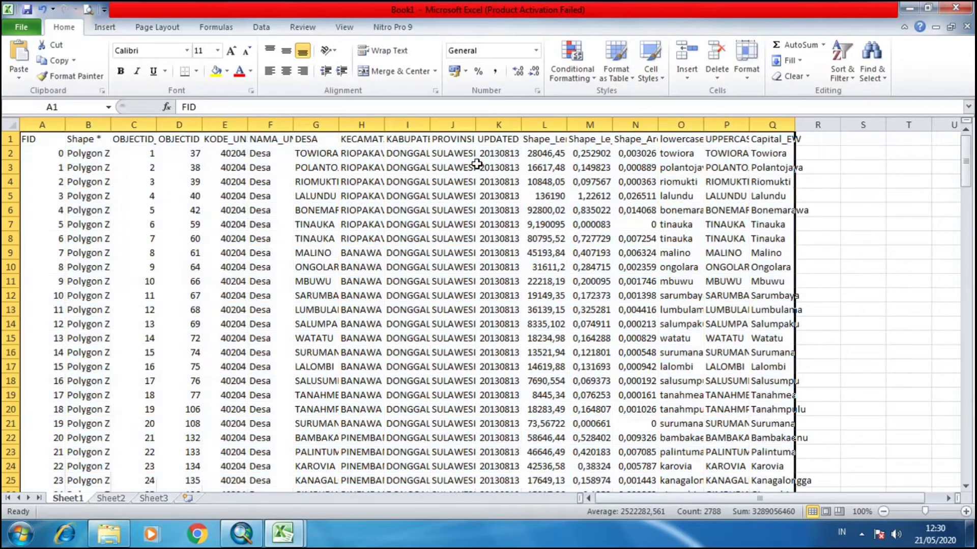
Widen columns E, G, H, I and J so the field names and values fit.
{"action": "left_click_drag", "start_coordinate": [246, 125], "coordinate": [334, 125]}
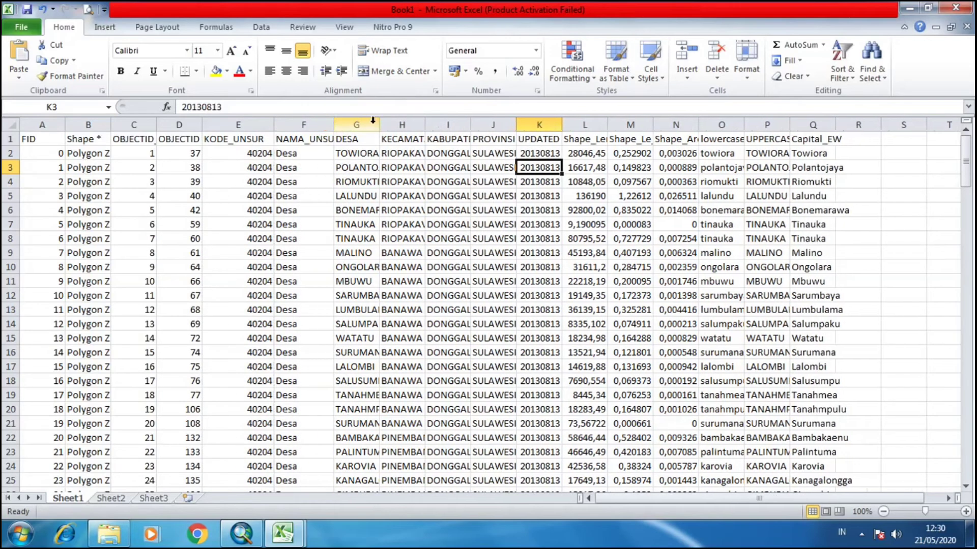
{"action": "left_click_drag", "start_coordinate": [427, 126], "coordinate": [449, 127]}
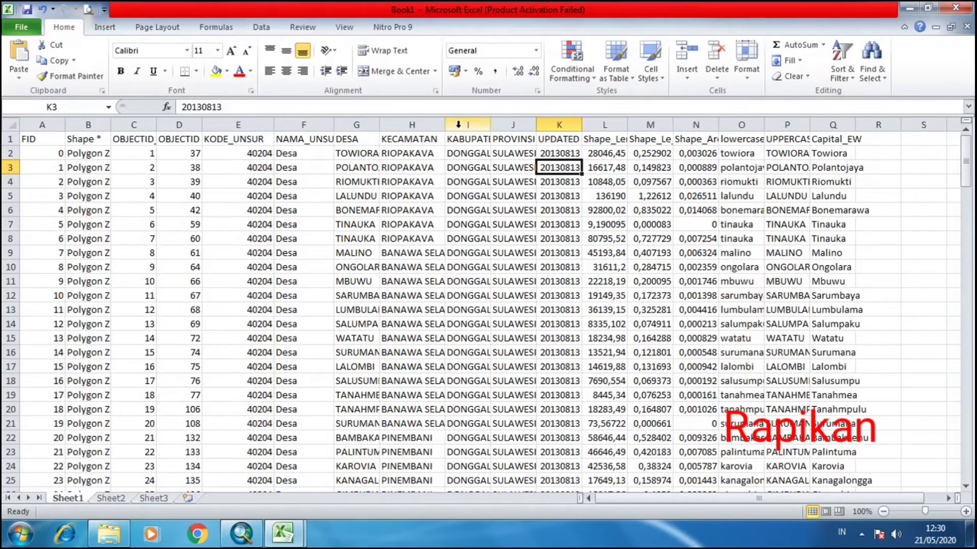
{"action": "left_click_drag", "start_coordinate": [380, 129], "coordinate": [400, 131]}
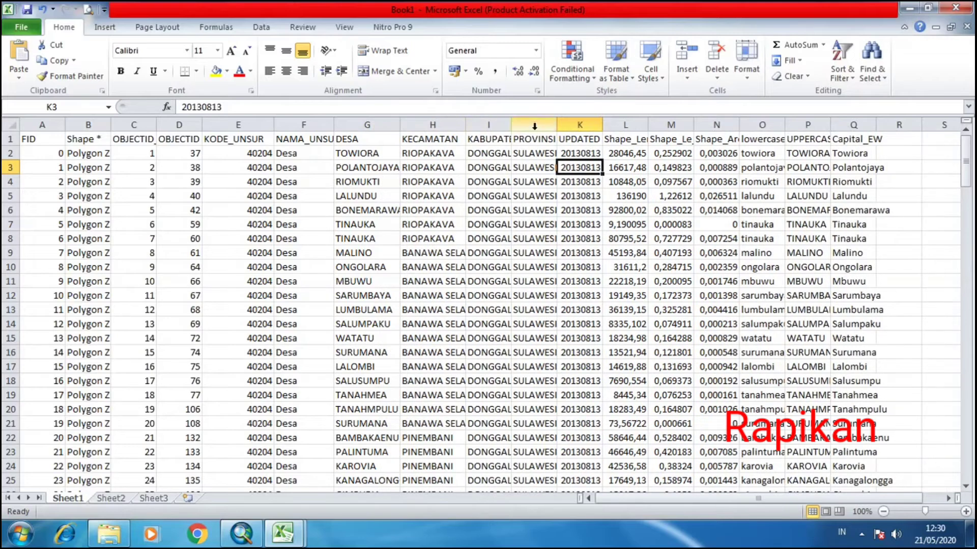
{"action": "double_click", "coordinate": [556, 125]}
{"action": "left_click_drag", "start_coordinate": [509, 125], "coordinate": [530, 125]}
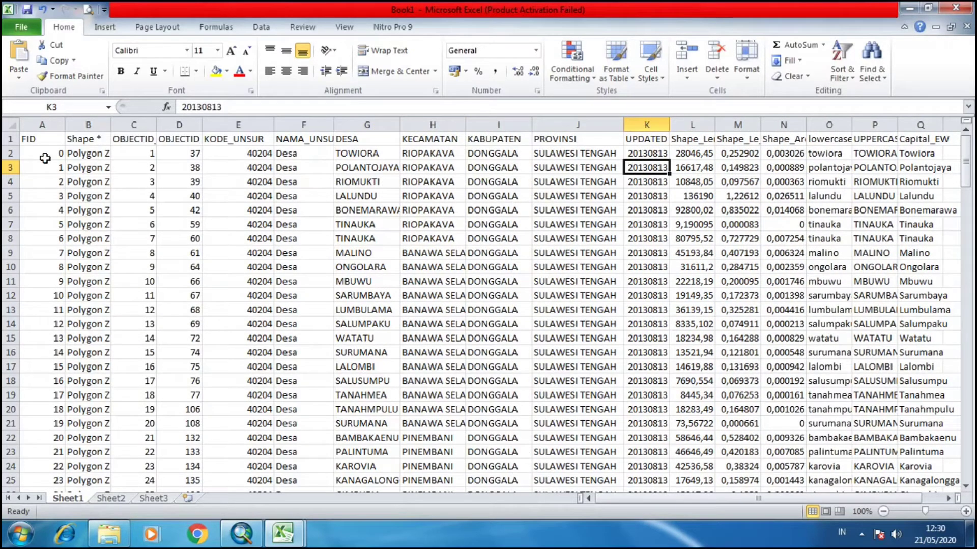
Fill the header row 1 with yellow.
{"action": "left_click", "coordinate": [11, 139]}
{"action": "left_click", "coordinate": [216, 71]}
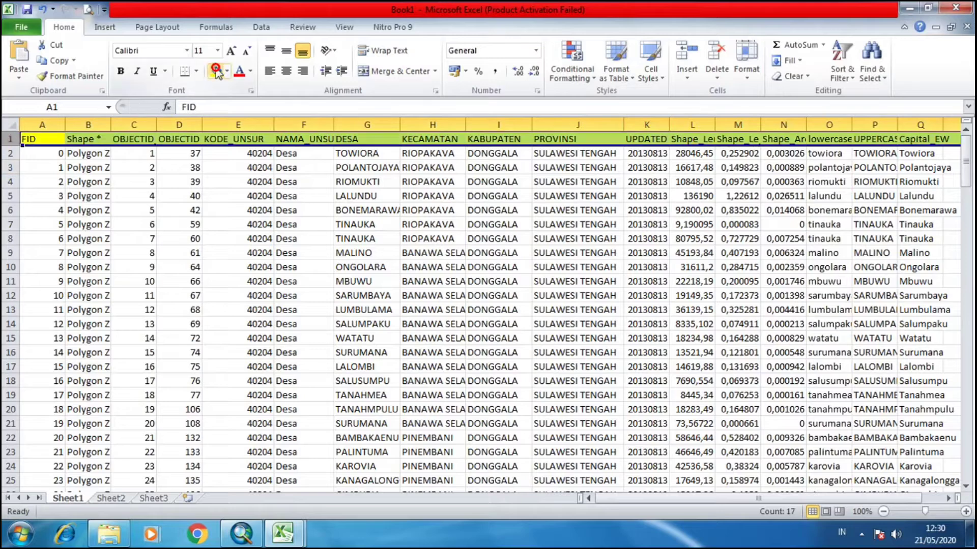
{"action": "left_click", "coordinate": [356, 193]}
{"action": "scroll", "coordinate": [371, 197], "scroll_direction": "down", "scroll_amount": 3}
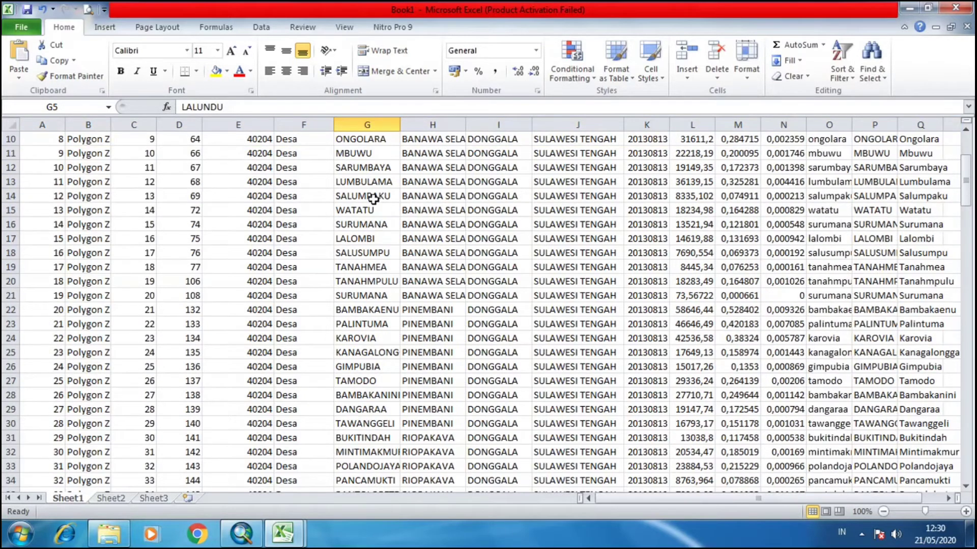
{"action": "scroll", "coordinate": [371, 196], "scroll_direction": "up", "scroll_amount": 3}
{"action": "scroll", "coordinate": [374, 199], "scroll_direction": "down", "scroll_amount": 1}
{"action": "scroll", "coordinate": [375, 203], "scroll_direction": "up", "scroll_amount": 1}
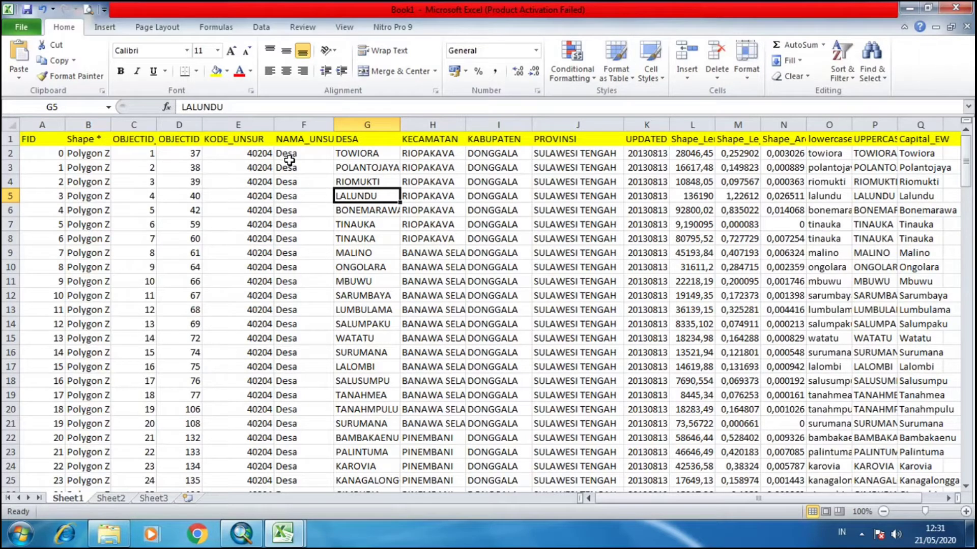
Return to ArcMap, close the attribute table, and clear the feature selection.
{"action": "left_click", "coordinate": [907, 9]}
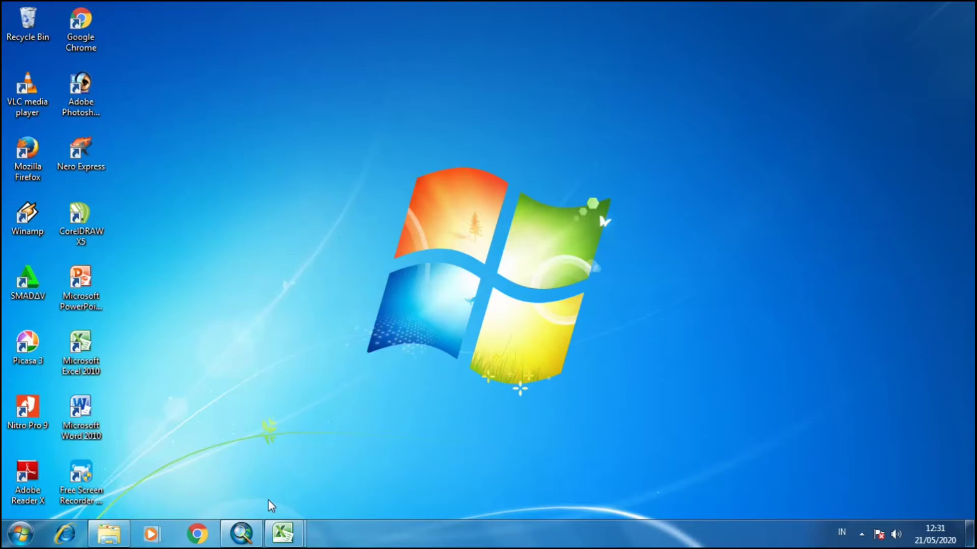
{"action": "left_click", "coordinate": [241, 533]}
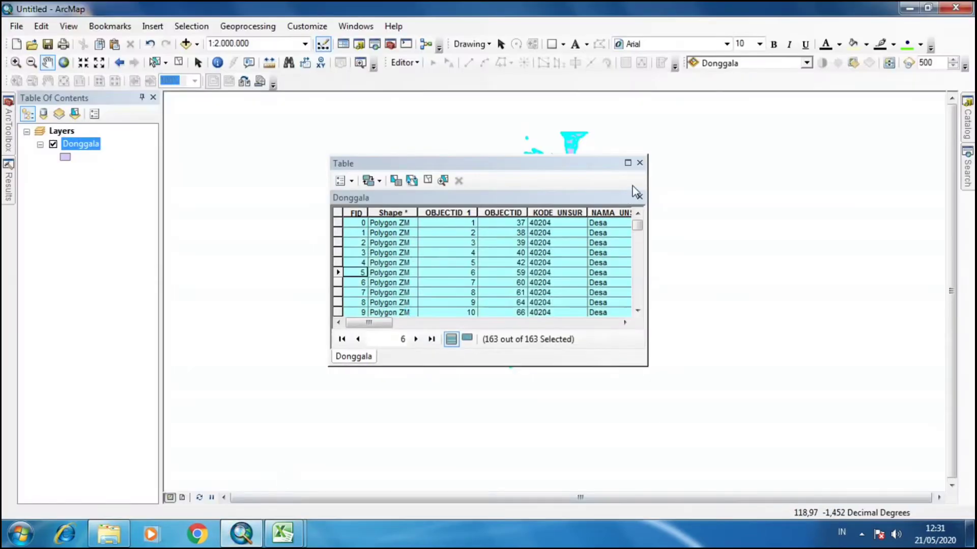
{"action": "left_click", "coordinate": [640, 163]}
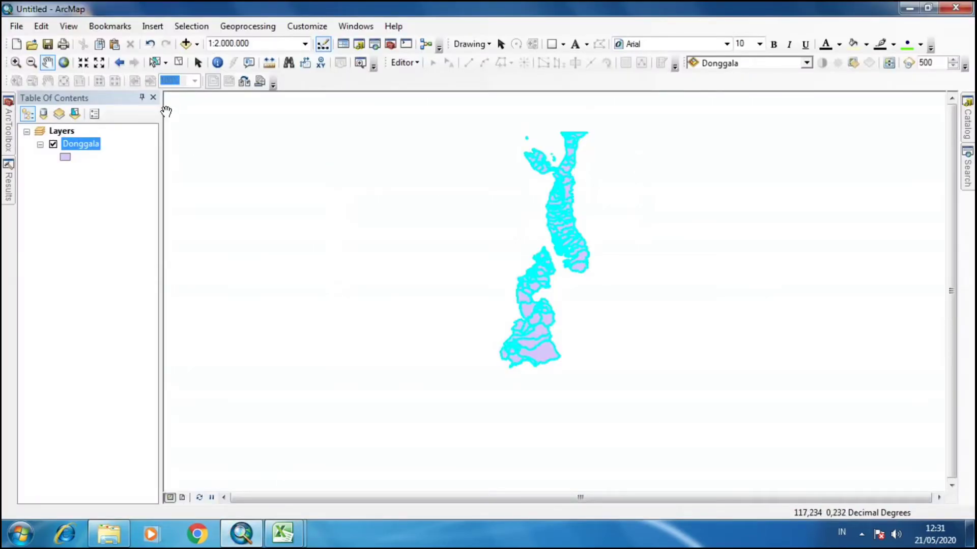
{"action": "left_click", "coordinate": [179, 62]}
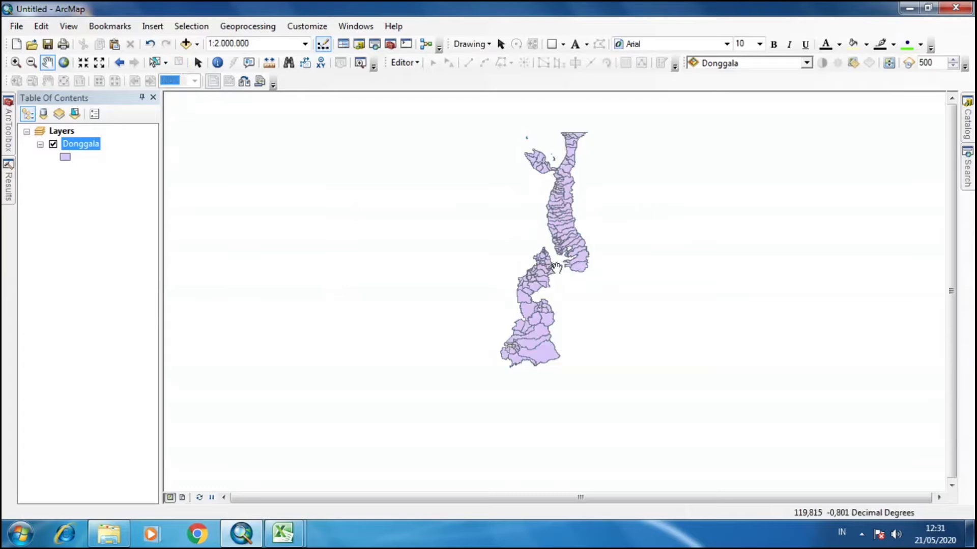
Open the Table To Excel tool from Conversion Tools > Excel in ArcToolbox.
{"action": "scroll", "coordinate": [557, 268], "scroll_direction": "down", "scroll_amount": 1}
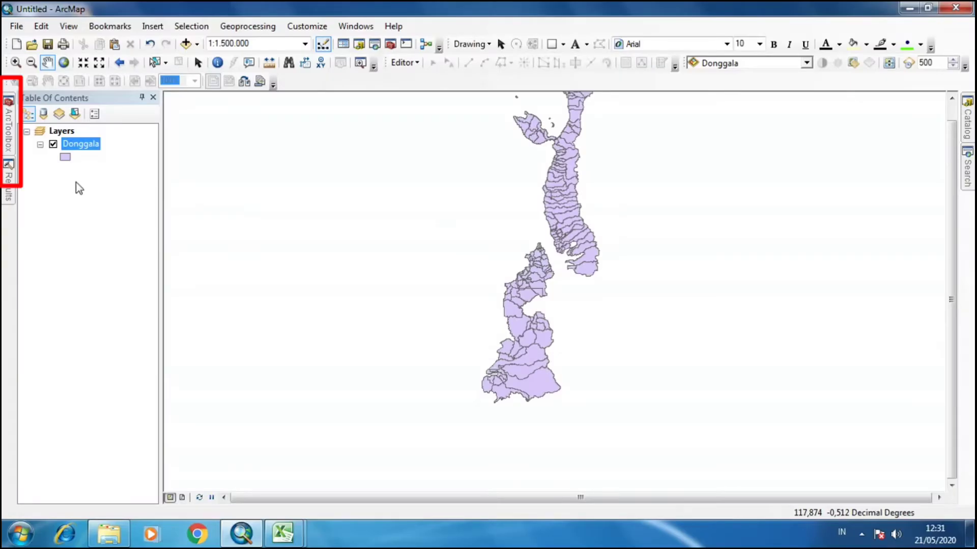
{"action": "left_click", "coordinate": [6, 140]}
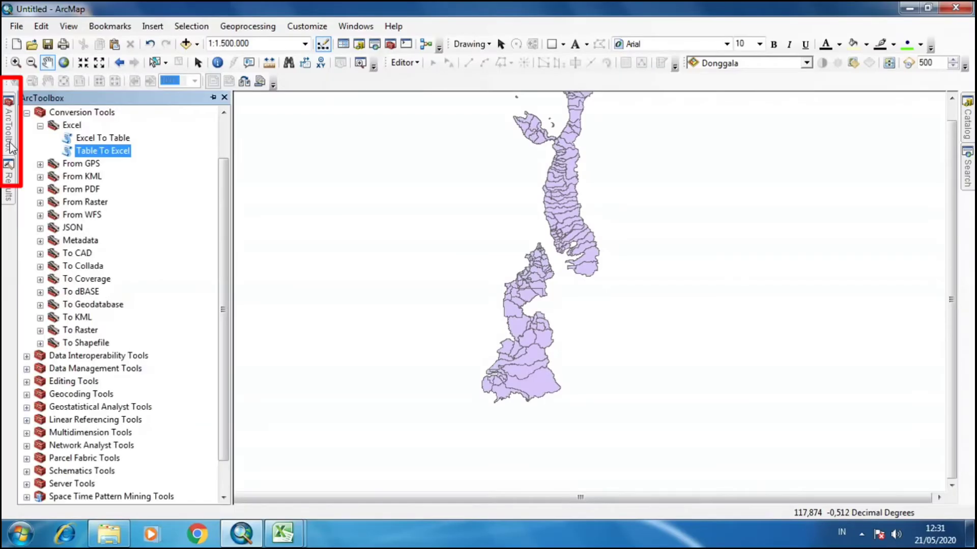
{"action": "left_click", "coordinate": [39, 125]}
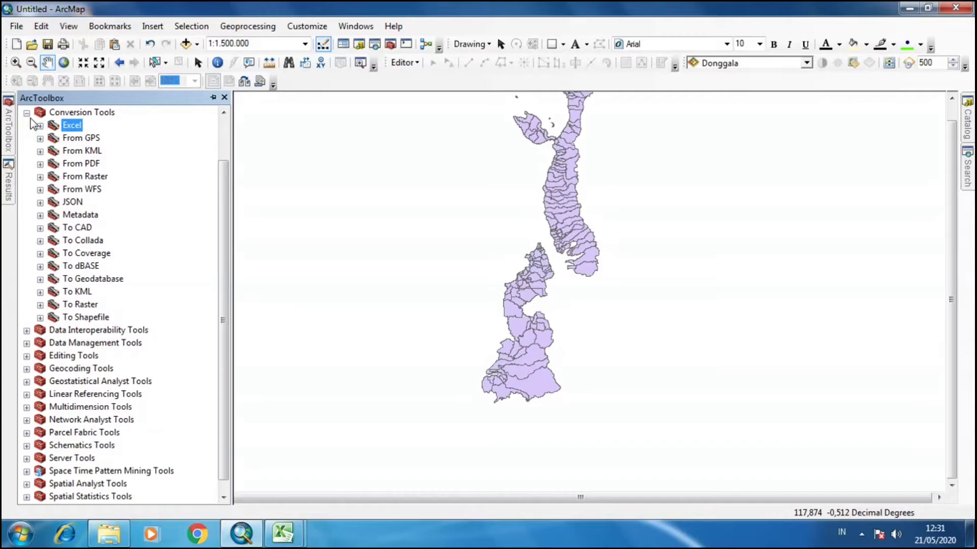
{"action": "left_click", "coordinate": [27, 113]}
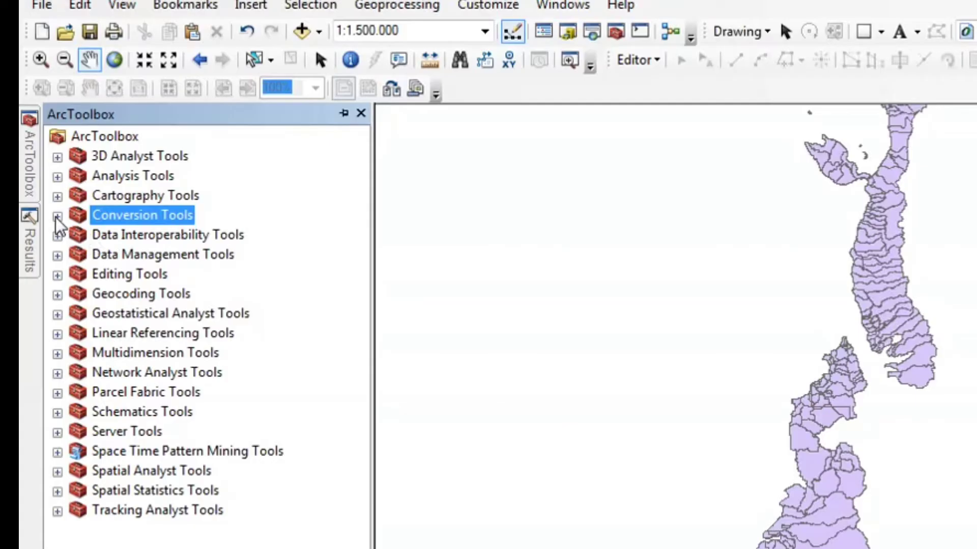
{"action": "left_click", "coordinate": [57, 217]}
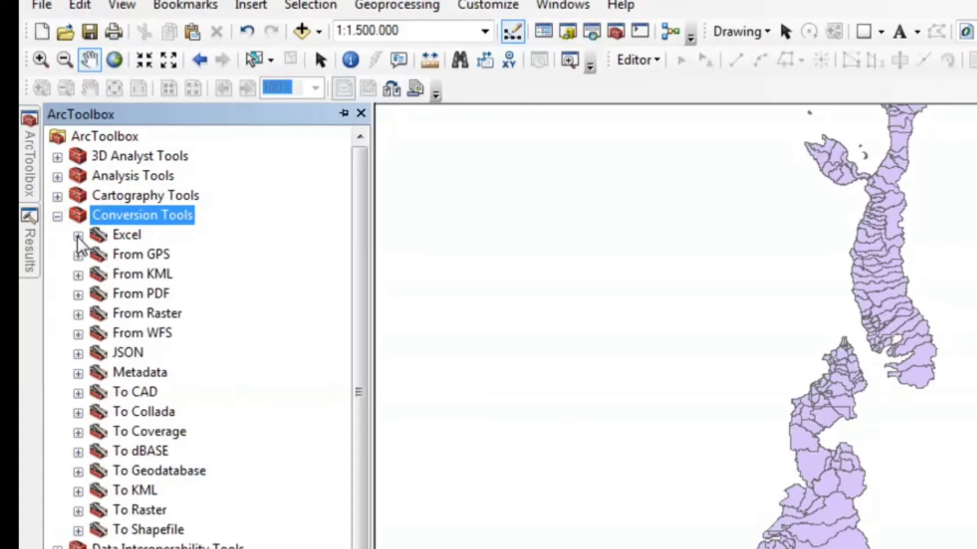
{"action": "left_click", "coordinate": [78, 236]}
{"action": "left_click", "coordinate": [150, 276]}
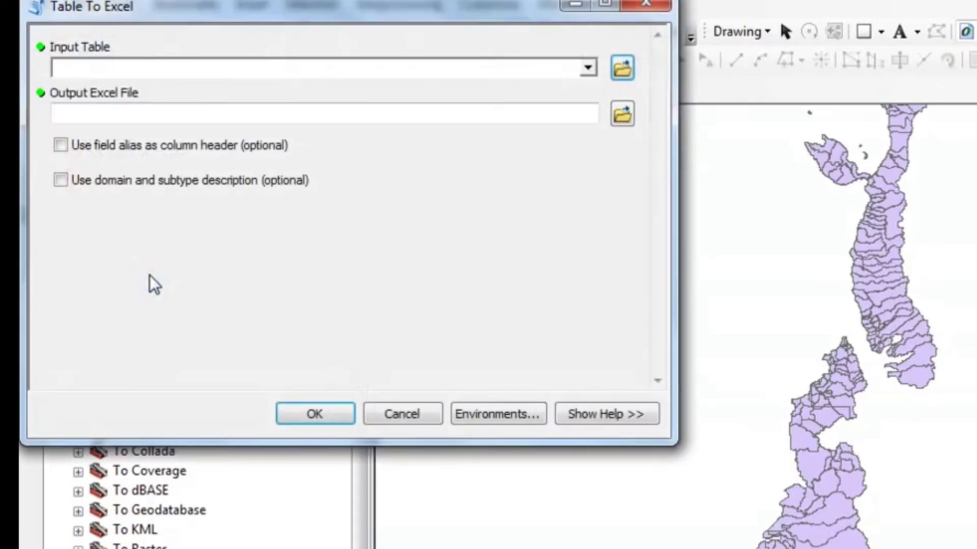
Set the input table to Donggala and the output Excel file to Data3.xls in the data excel folder.
{"action": "left_click", "coordinate": [588, 68]}
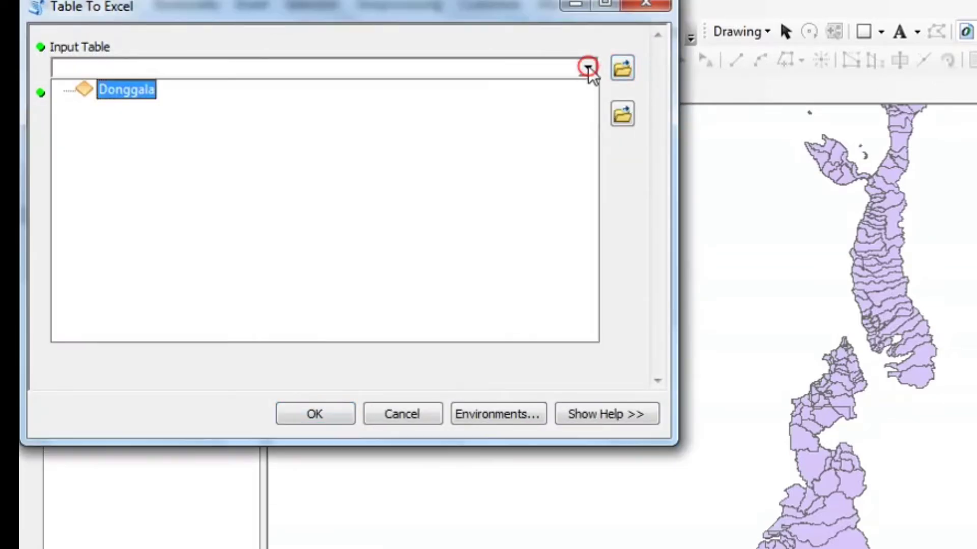
{"action": "left_click", "coordinate": [123, 91]}
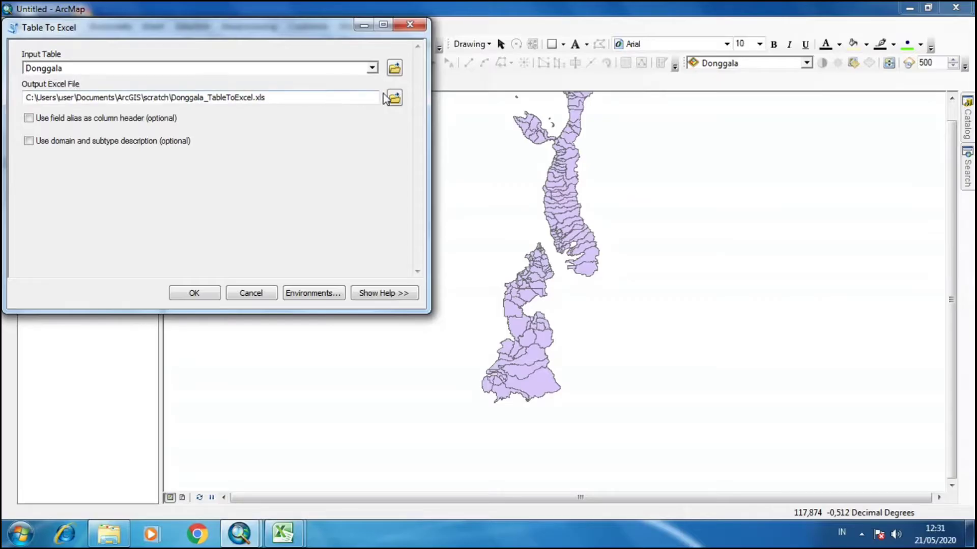
{"action": "left_click", "coordinate": [394, 99]}
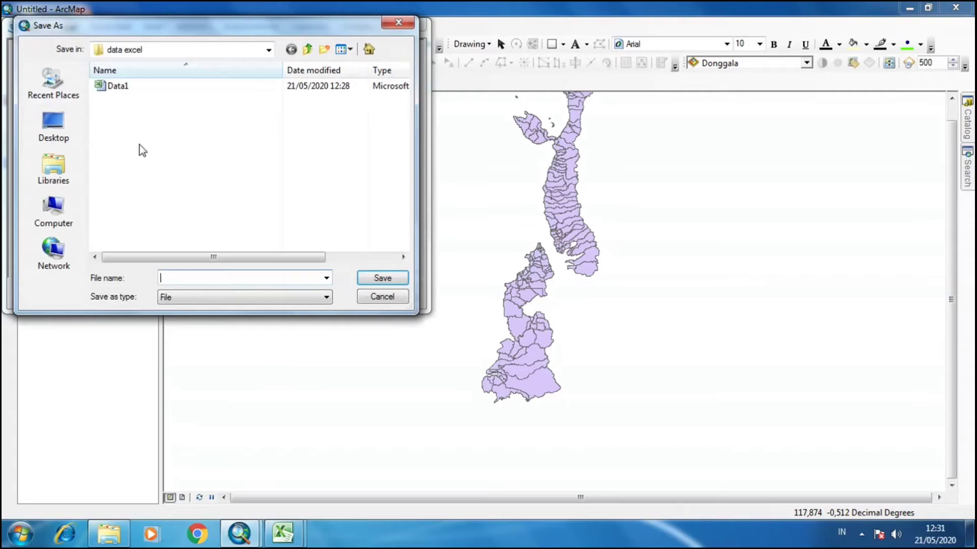
{"action": "left_click", "coordinate": [117, 85]}
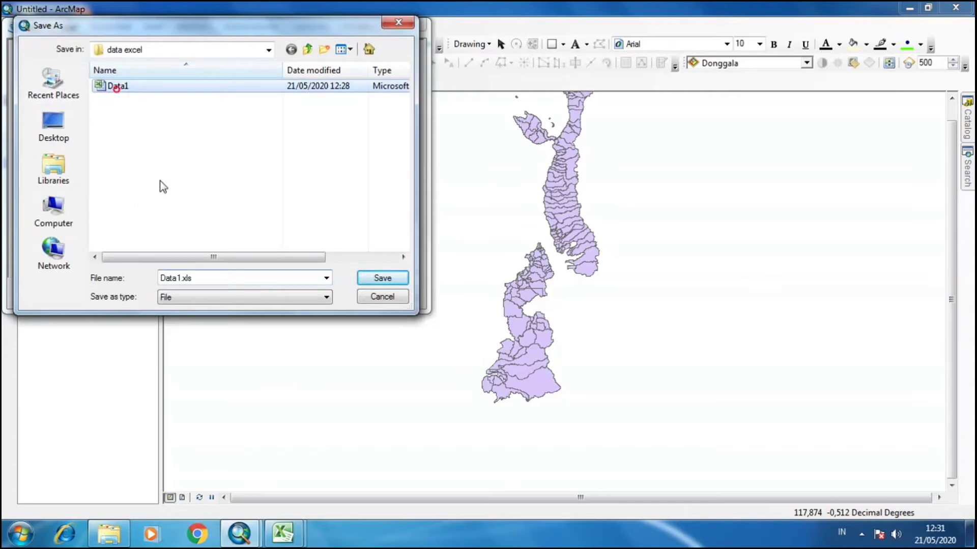
{"action": "double_click", "coordinate": [182, 282]}
{"action": "left_click", "coordinate": [182, 278]}
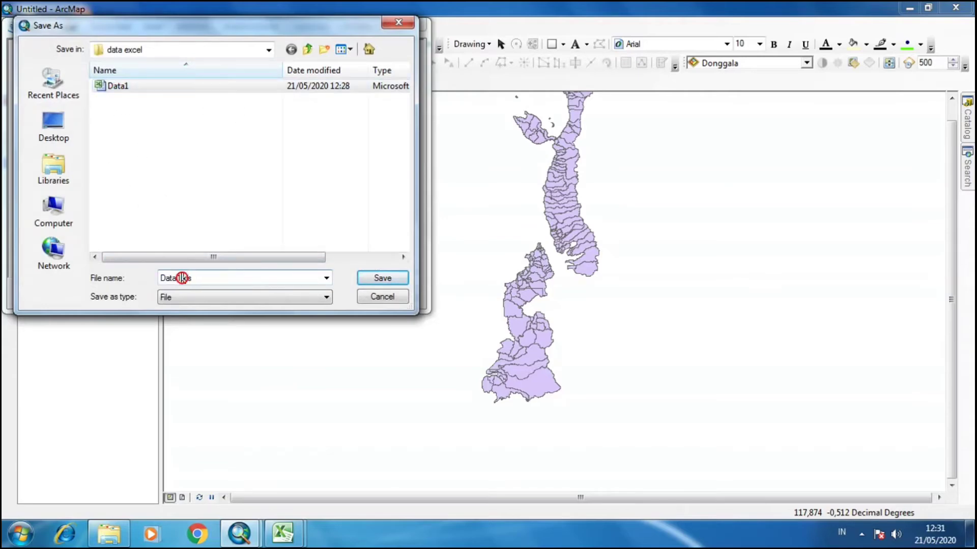
{"action": "key", "text": "BackSpace"}
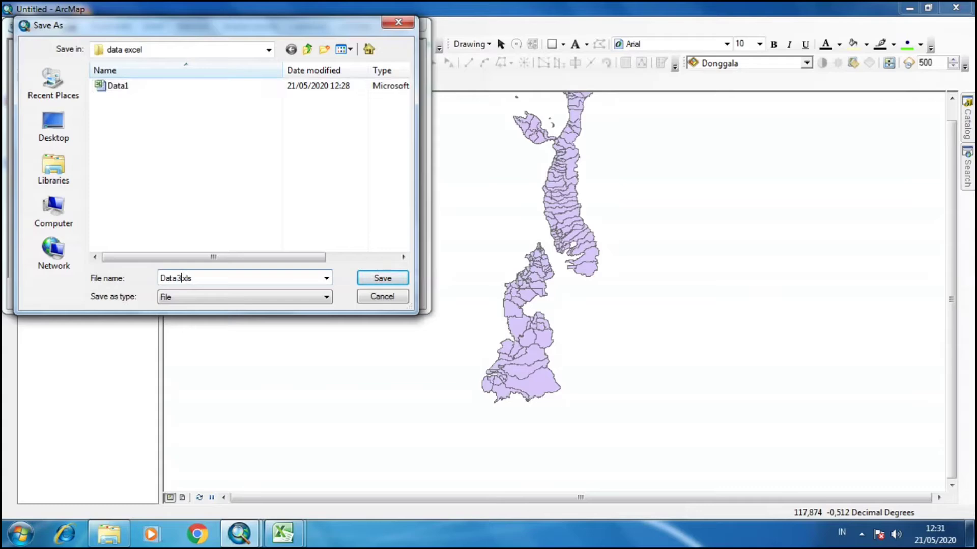
{"action": "type", "text": "3"}
{"action": "left_click", "coordinate": [313, 300]}
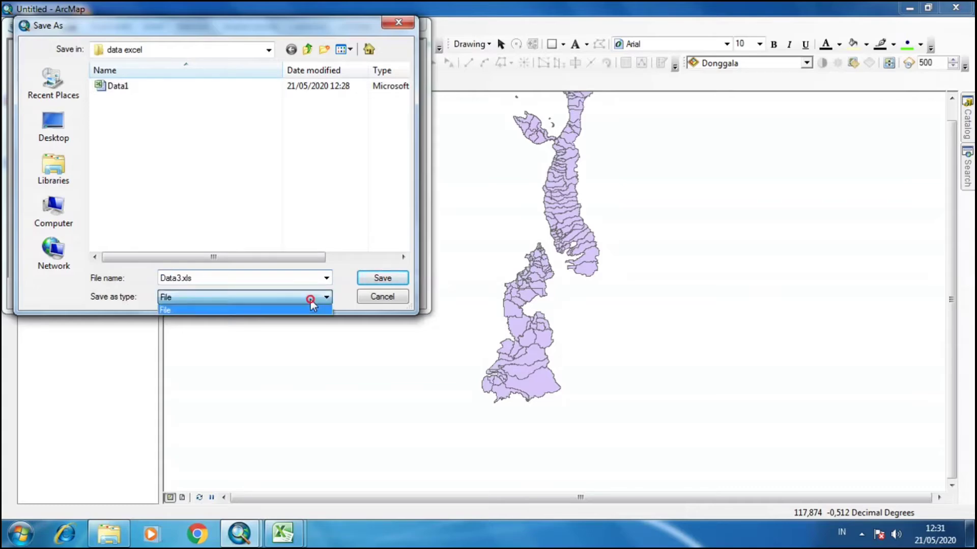
{"action": "left_click", "coordinate": [375, 280]}
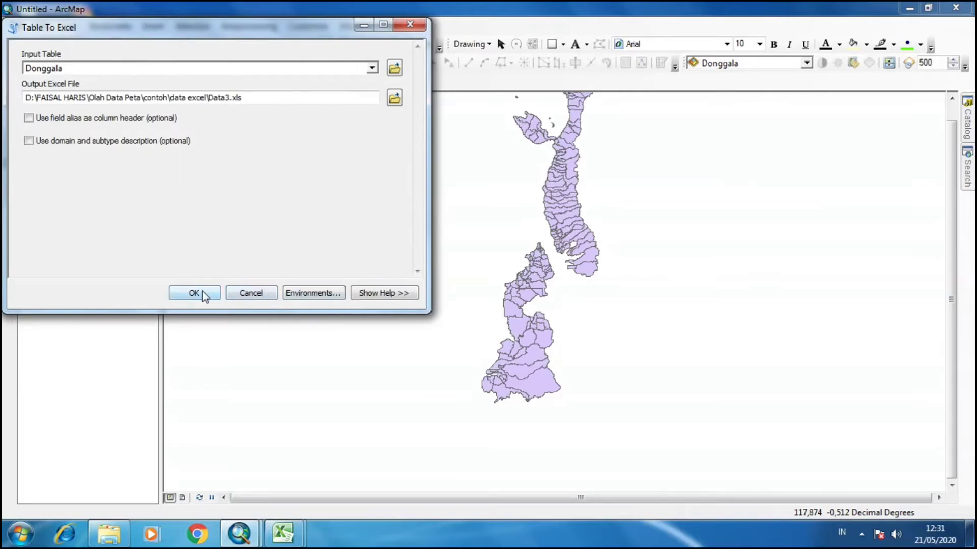
Run Table To Excel and expand its latest entry in the Results window.
{"action": "left_click", "coordinate": [203, 291]}
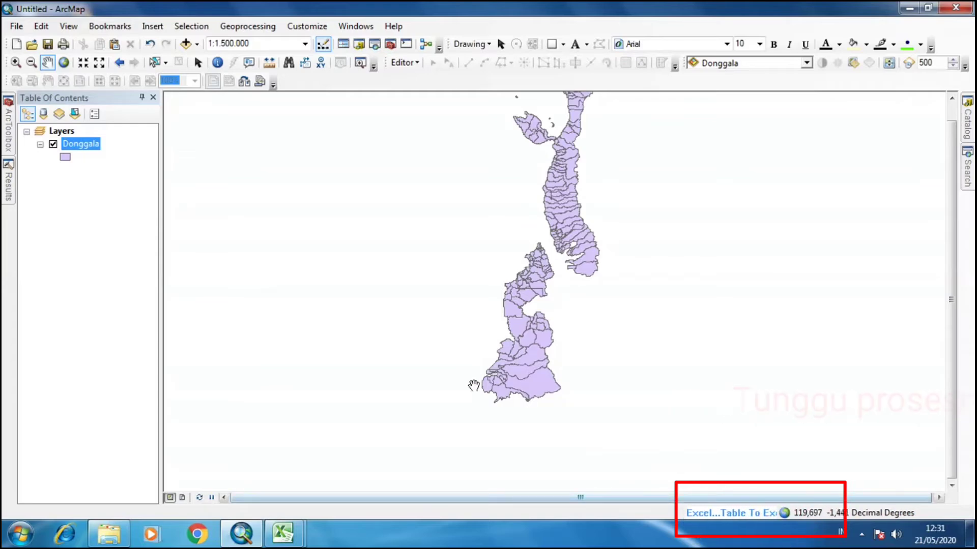
{"action": "left_click", "coordinate": [8, 193]}
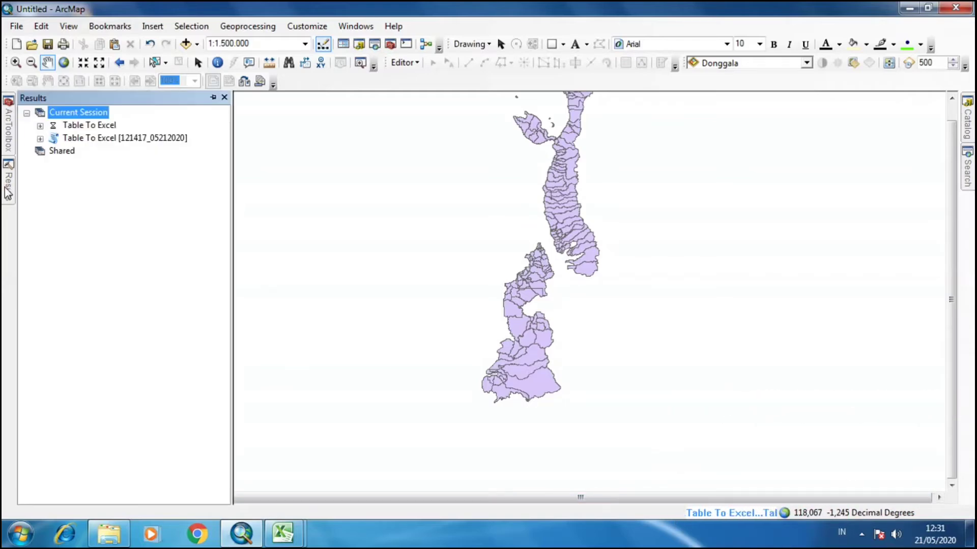
{"action": "left_click", "coordinate": [40, 126]}
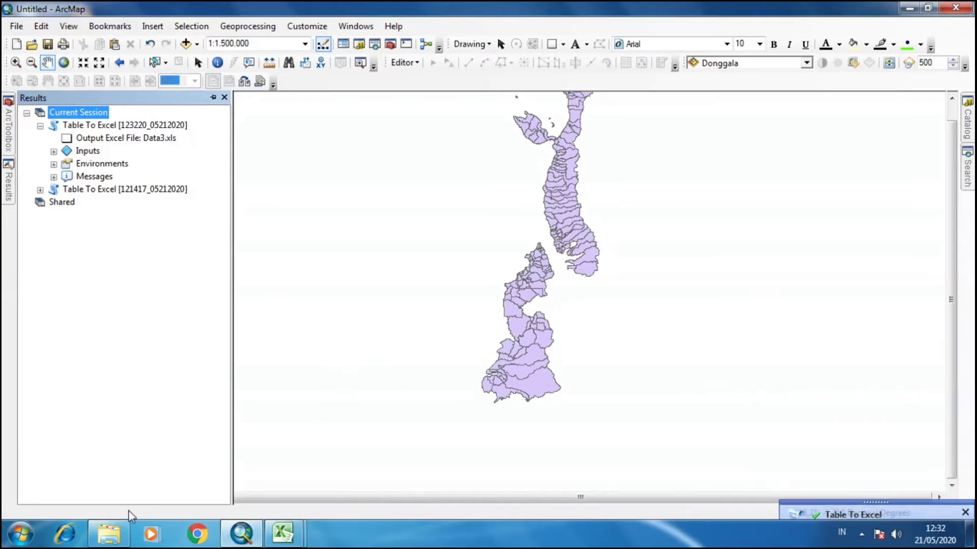
Open the exported Data3 workbook from the data excel folder.
{"action": "left_click", "coordinate": [108, 538]}
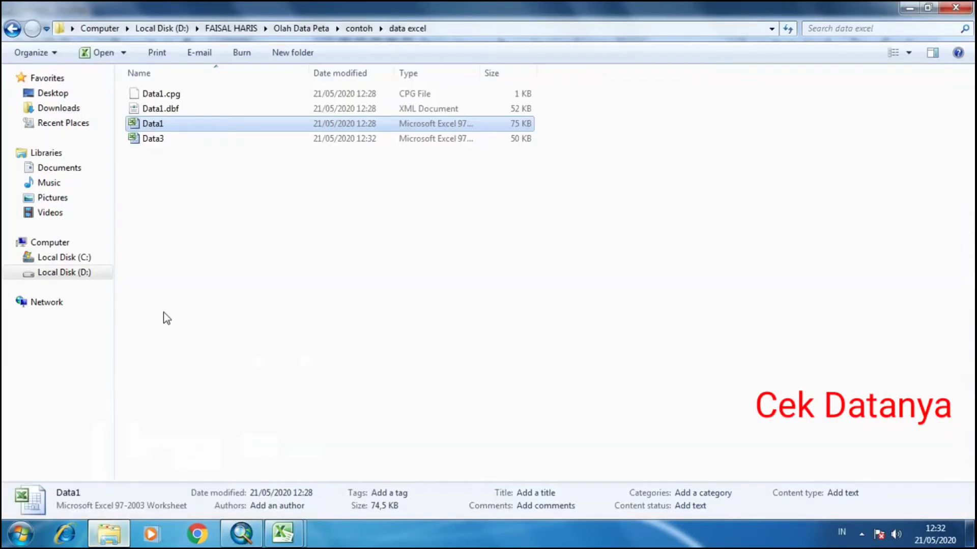
{"action": "left_click", "coordinate": [167, 140]}
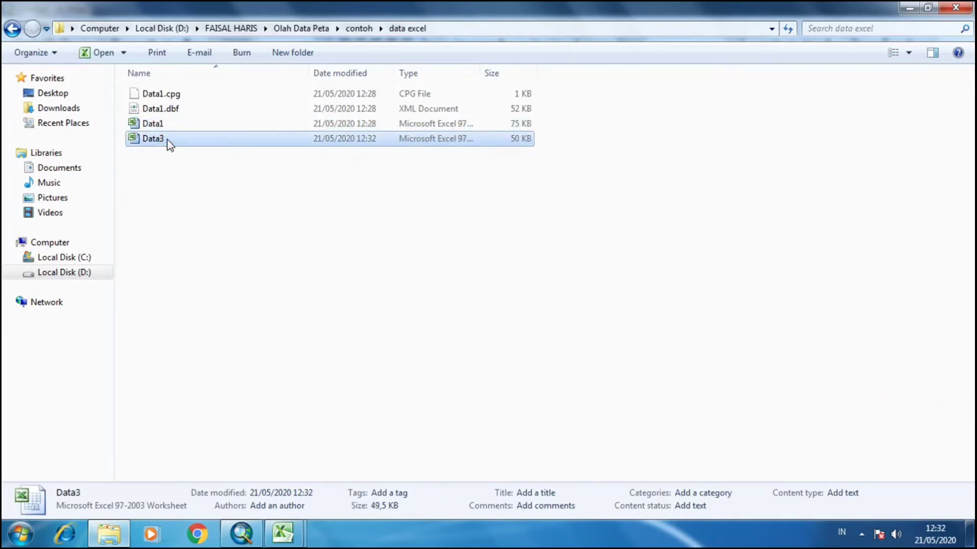
{"action": "double_click", "coordinate": [167, 140]}
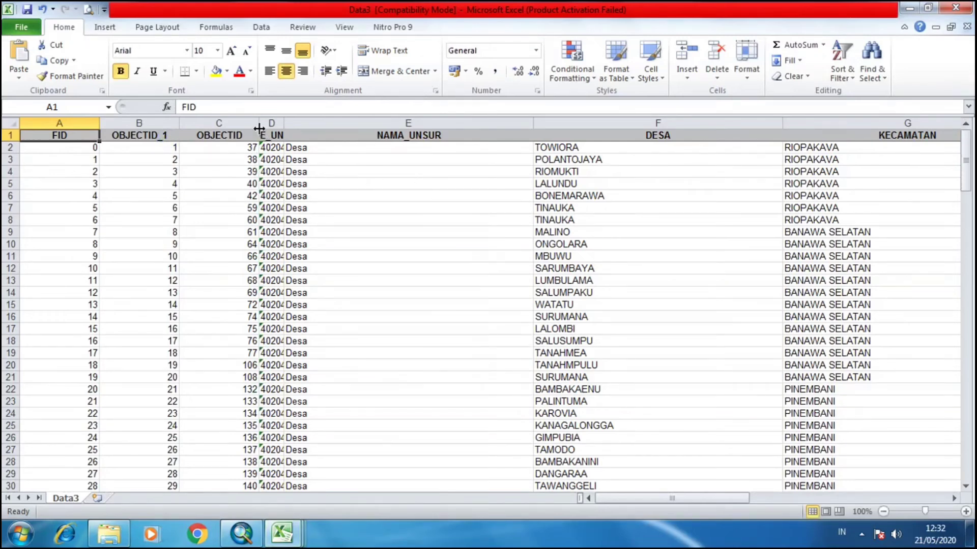
Narrow the Data3 worksheet's columns from OBJECTID through PROVINSI so the table fits on screen.
{"action": "left_click_drag", "start_coordinate": [258, 123], "coordinate": [239, 123]}
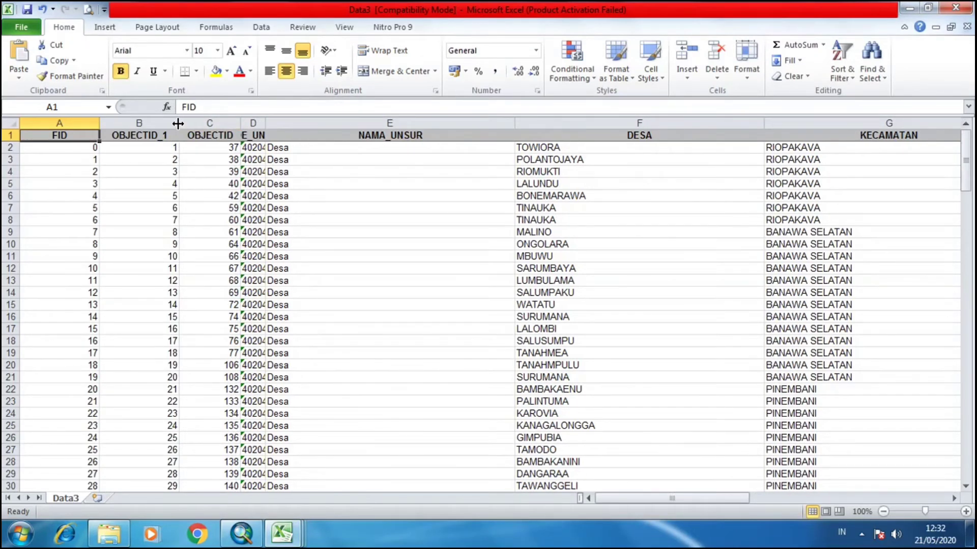
{"action": "left_click_drag", "start_coordinate": [178, 124], "coordinate": [169, 124]}
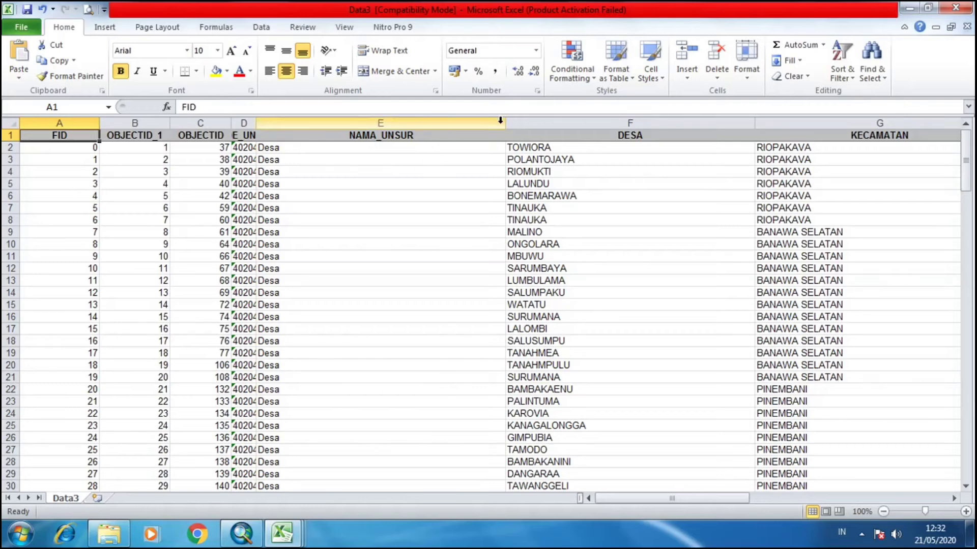
{"action": "left_click_drag", "start_coordinate": [505, 124], "coordinate": [327, 157]}
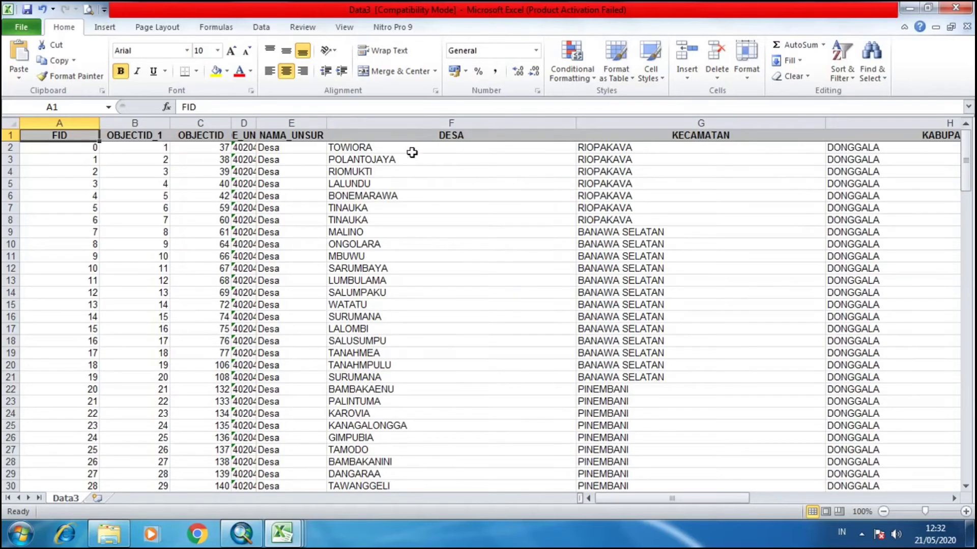
{"action": "left_click_drag", "start_coordinate": [575, 123], "coordinate": [441, 130]}
{"action": "left_click_drag", "start_coordinate": [687, 128], "coordinate": [565, 137]}
{"action": "left_click_drag", "start_coordinate": [814, 128], "coordinate": [667, 147]}
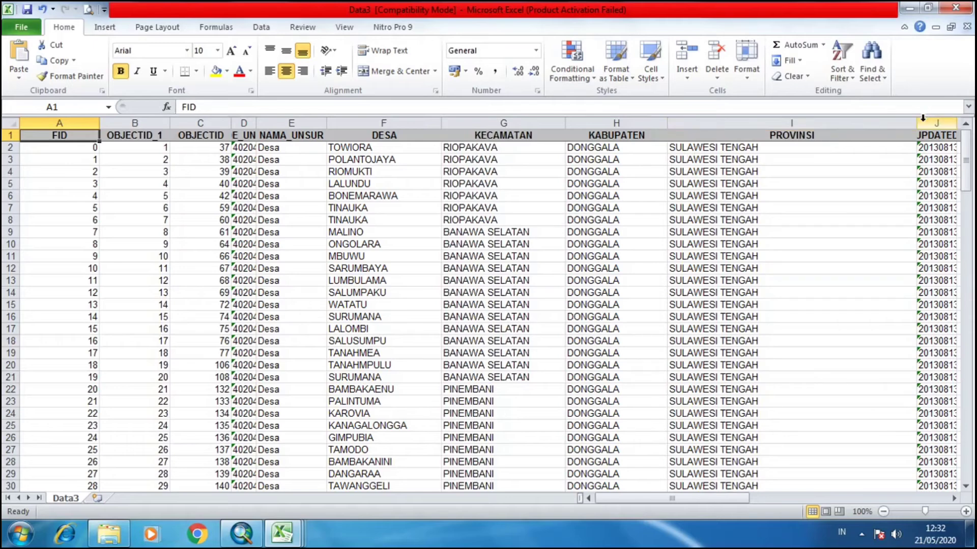
{"action": "left_click_drag", "start_coordinate": [915, 124], "coordinate": [850, 135]}
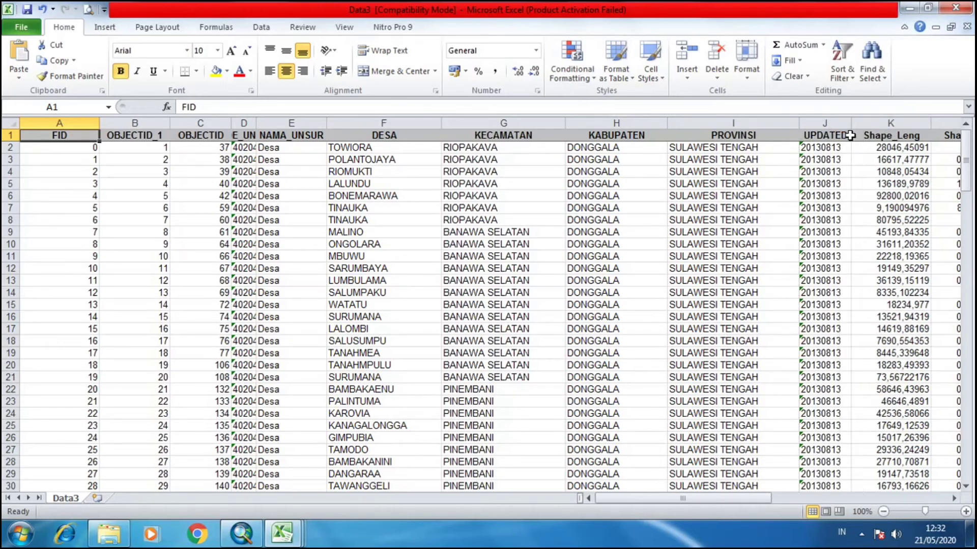
Select a cell in Data3 and scroll through the exported rows.
{"action": "left_click", "coordinate": [469, 198]}
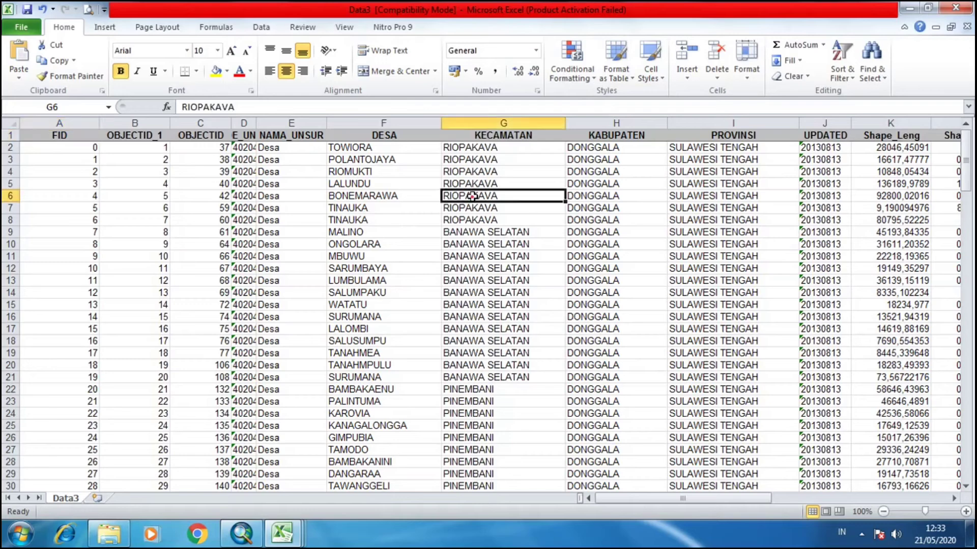
{"action": "scroll", "coordinate": [472, 204], "scroll_direction": "down", "scroll_amount": 10}
{"action": "scroll", "coordinate": [474, 206], "scroll_direction": "down", "scroll_amount": 1}
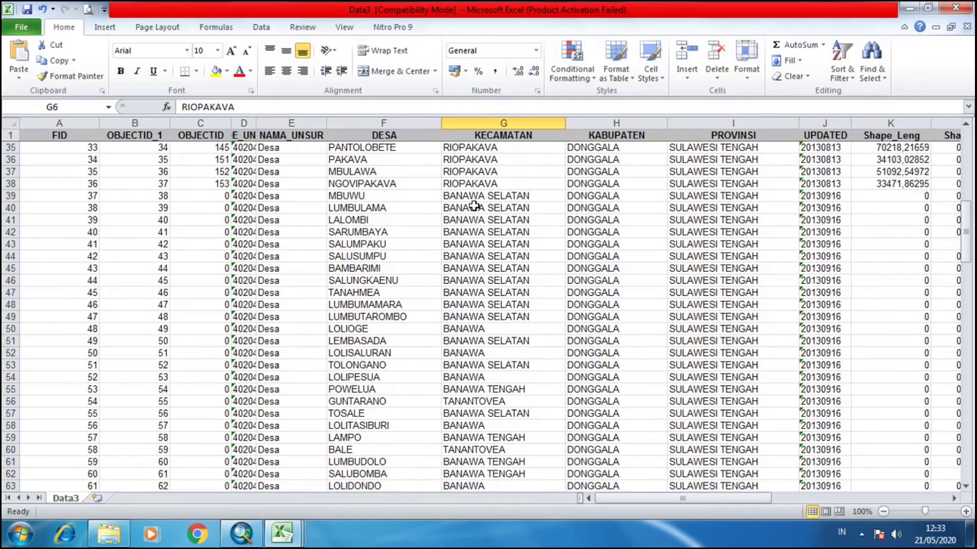
{"action": "scroll", "coordinate": [474, 206], "scroll_direction": "up", "scroll_amount": 11}
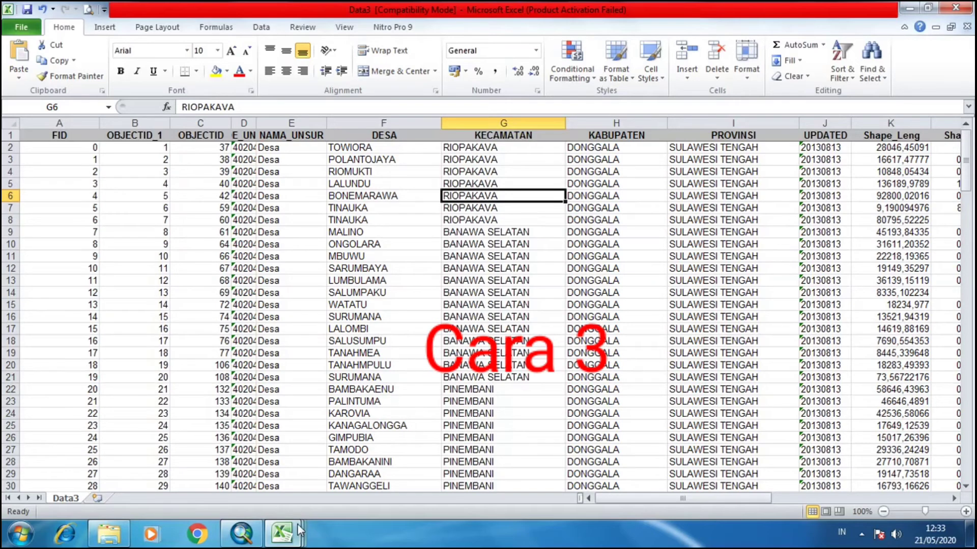
Switch to the Data1 workbook and scroll through its copied rows for comparison.
{"action": "mouse_move", "coordinate": [298, 531]}
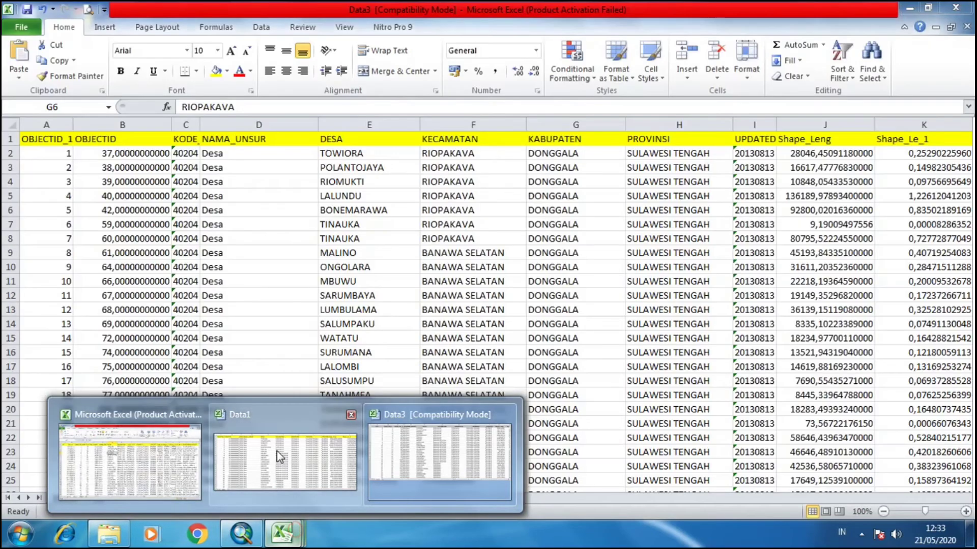
{"action": "left_click", "coordinate": [278, 456]}
{"action": "left_click", "coordinate": [430, 244]}
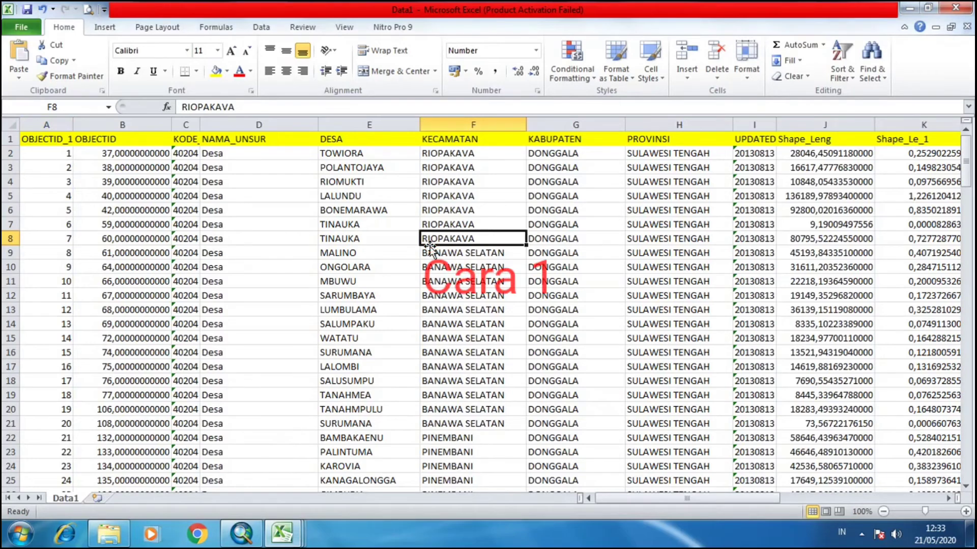
{"action": "scroll", "coordinate": [430, 249], "scroll_direction": "down", "scroll_amount": 4}
{"action": "scroll", "coordinate": [431, 253], "scroll_direction": "up", "scroll_amount": 1}
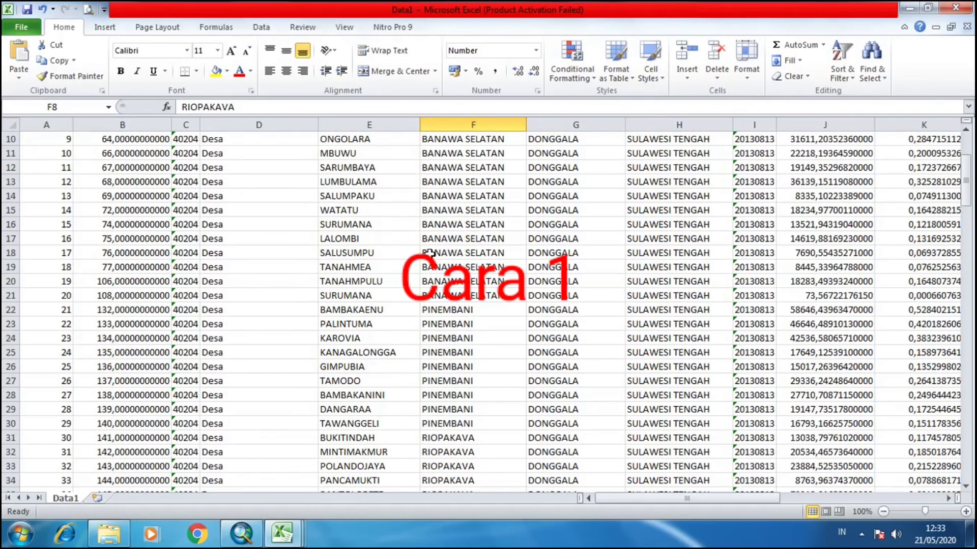
{"action": "scroll", "coordinate": [430, 253], "scroll_direction": "up", "scroll_amount": 3}
Switch to the Book1 workbook and browse its rows for comparison.
{"action": "mouse_move", "coordinate": [284, 531]}
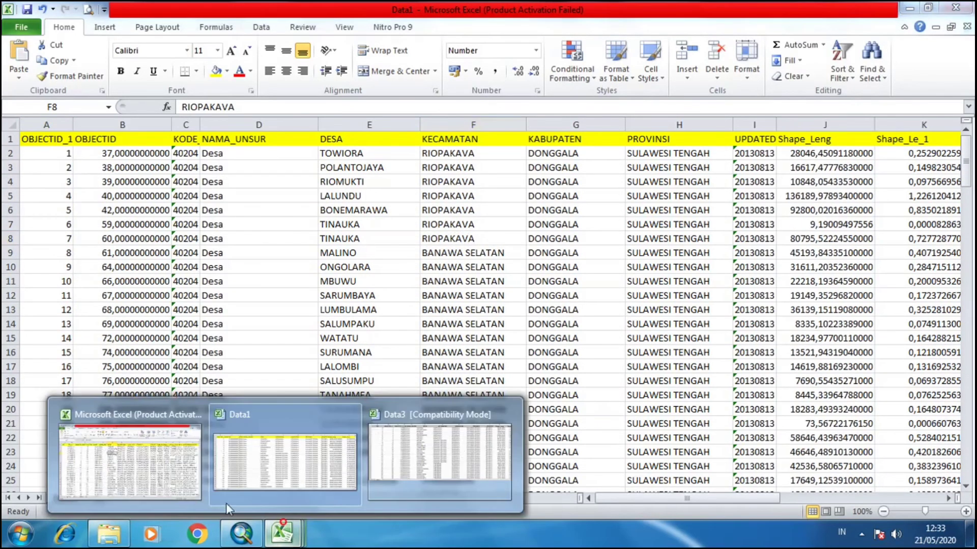
{"action": "left_click", "coordinate": [155, 478]}
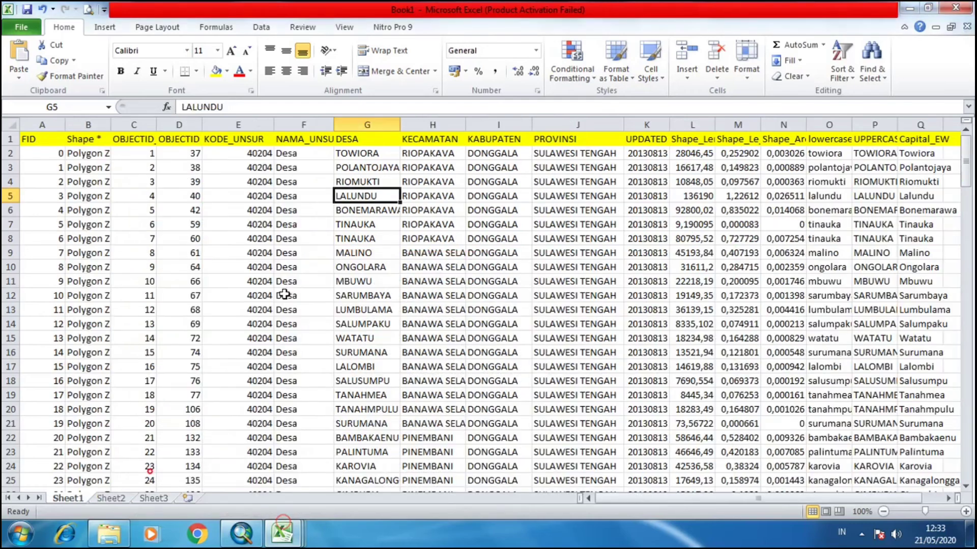
{"action": "left_click", "coordinate": [328, 253]}
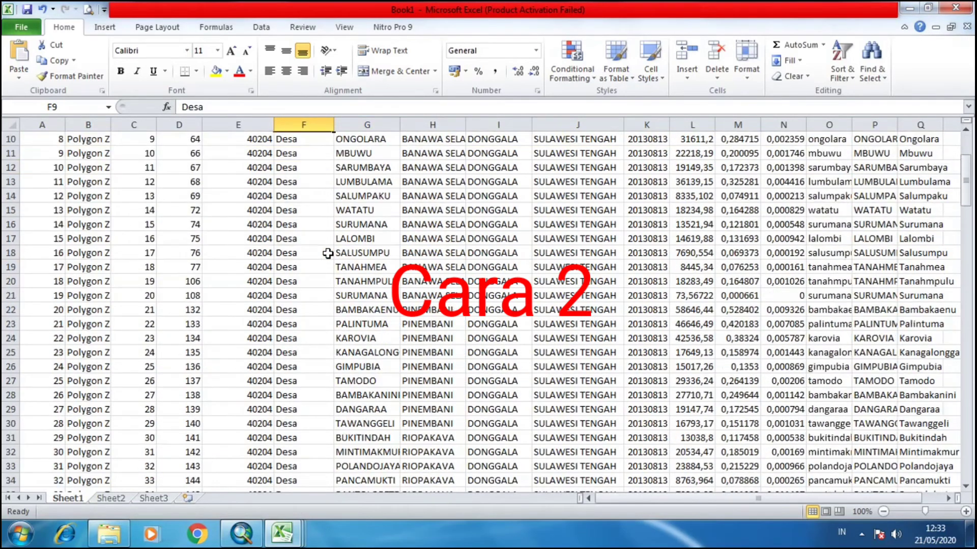
{"action": "scroll", "coordinate": [489, 305], "scroll_direction": "down", "scroll_amount": 2}
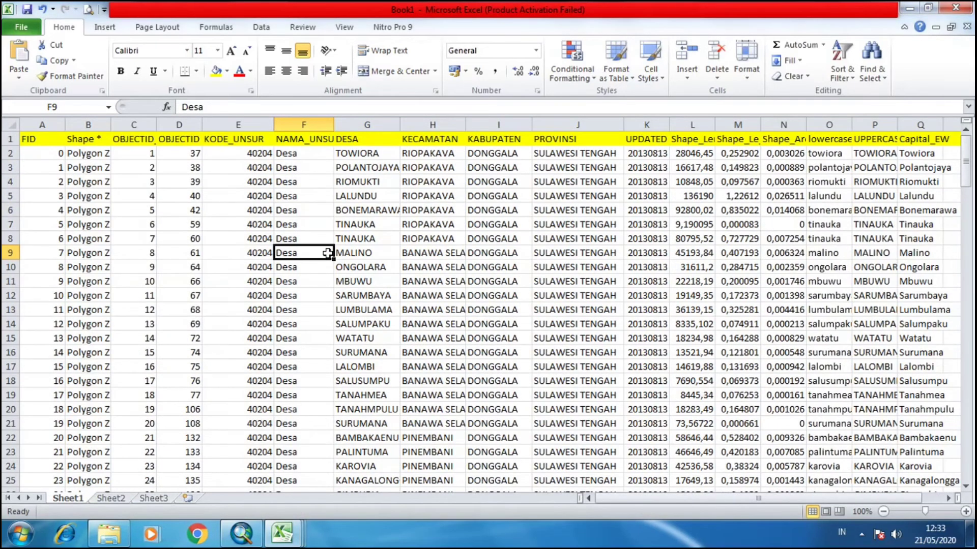
Return to ArcMap, open the Donggala layer's attribute table and enlarge its window.
{"action": "left_click", "coordinate": [241, 534]}
{"action": "scroll", "coordinate": [618, 254], "scroll_direction": "up", "scroll_amount": 2}
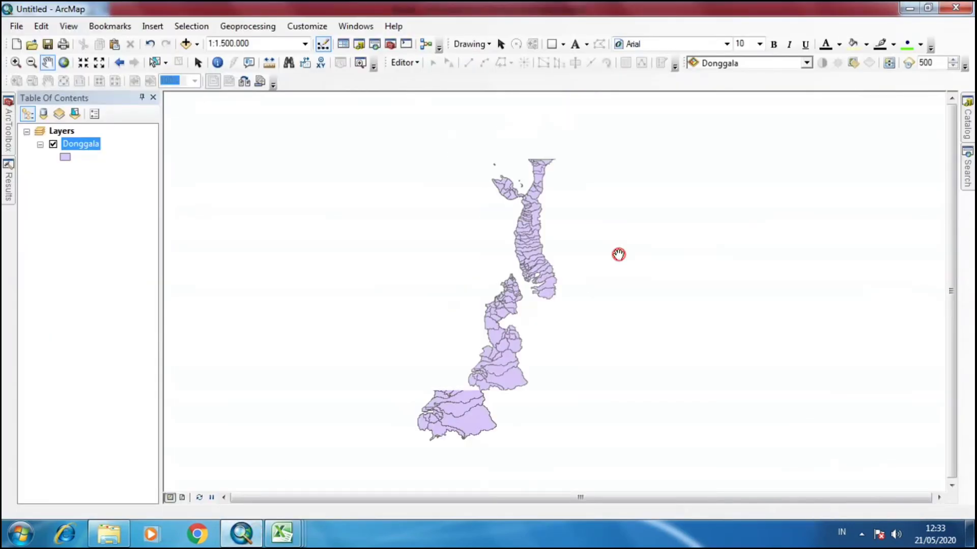
{"action": "right_click", "coordinate": [85, 153]}
{"action": "left_click", "coordinate": [106, 187]}
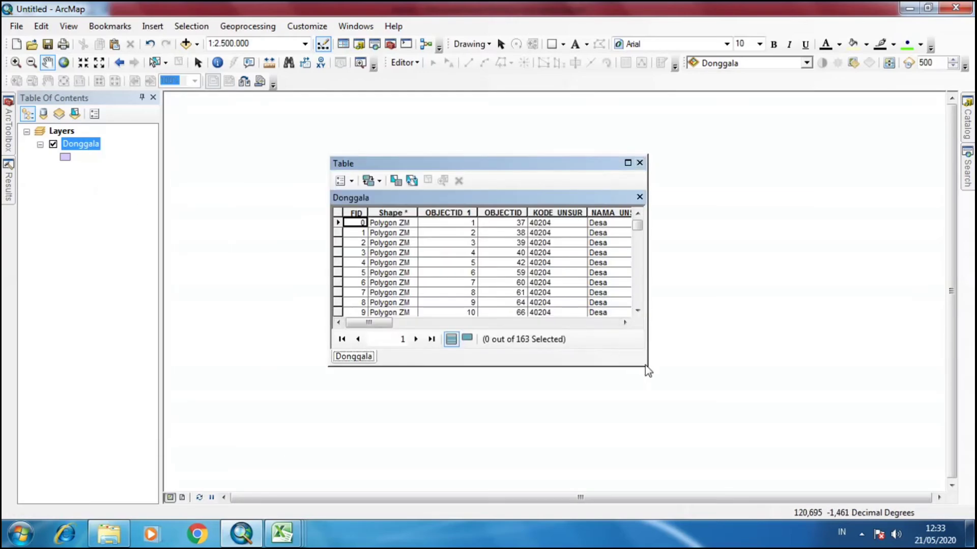
{"action": "left_click_drag", "start_coordinate": [645, 364], "coordinate": [661, 447]}
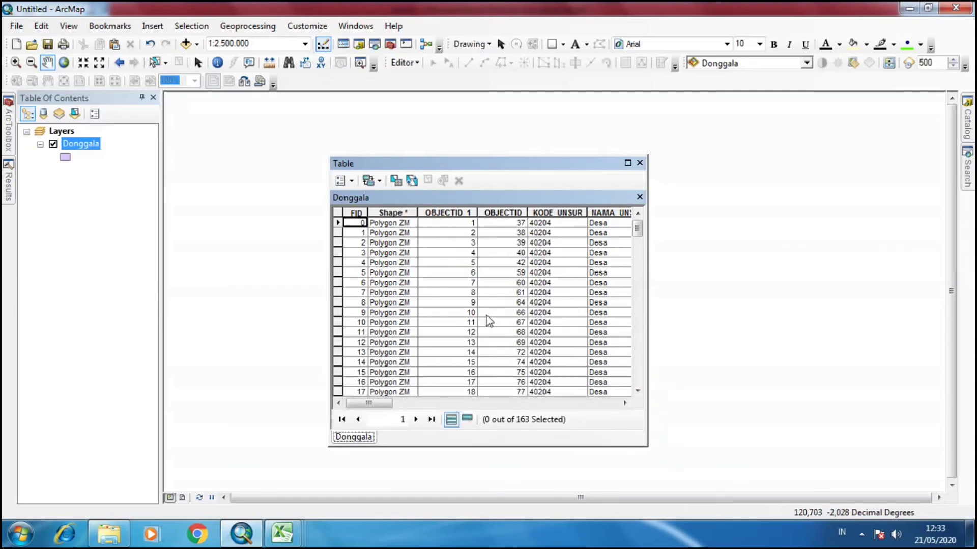
Browse the attribute table's fields and rows, then close the table.
{"action": "left_click_drag", "start_coordinate": [378, 405], "coordinate": [617, 411]}
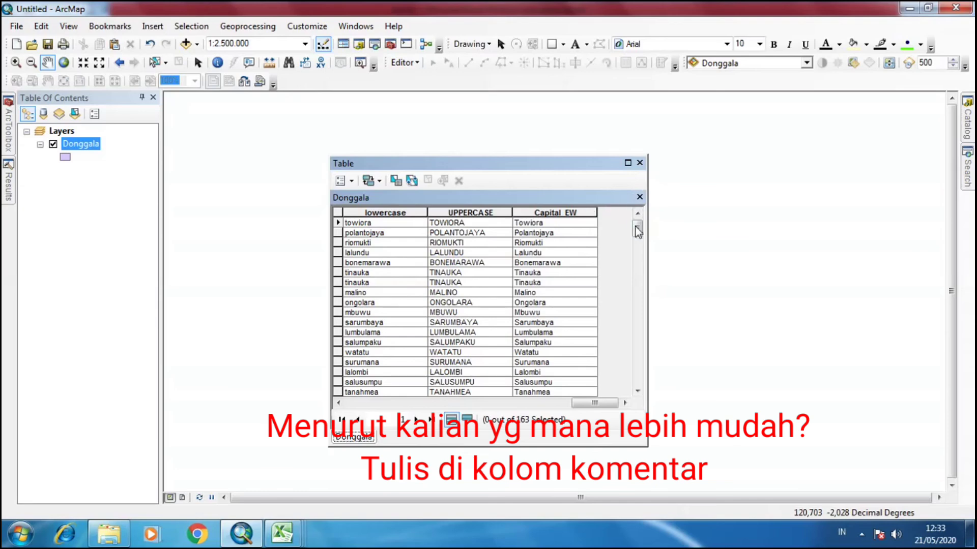
{"action": "left_click_drag", "start_coordinate": [638, 232], "coordinate": [637, 274]}
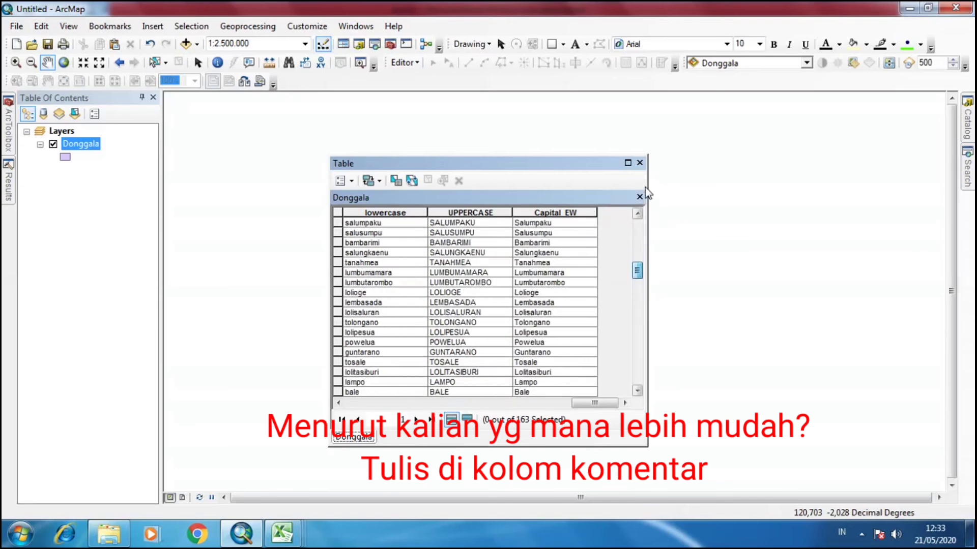
{"action": "left_click", "coordinate": [640, 163]}
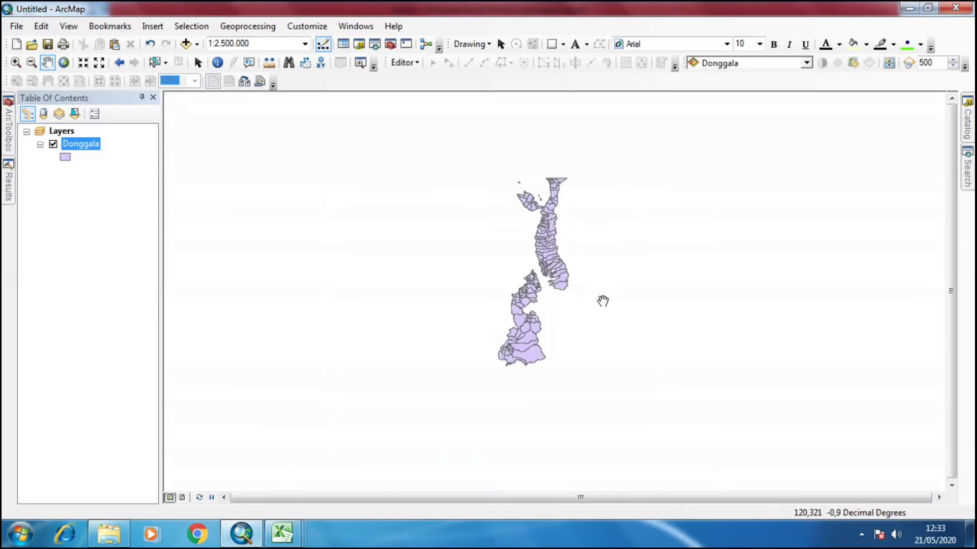